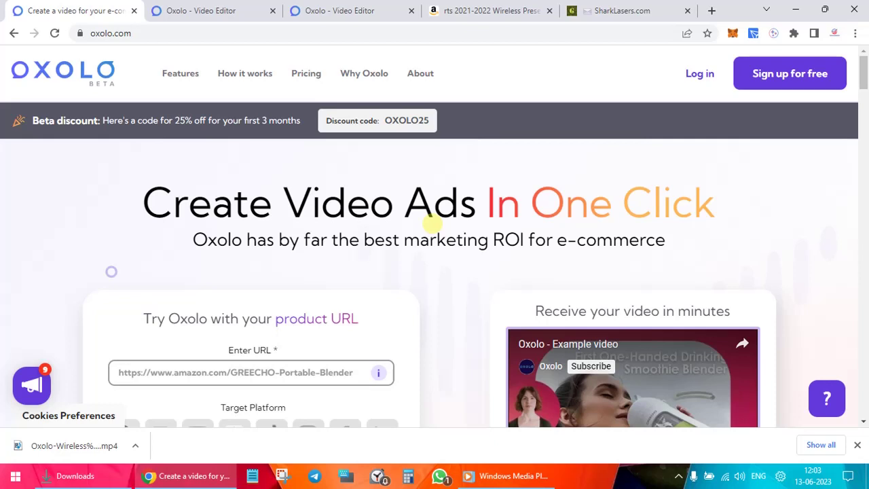
# - Scroll down the Oxolo landing page past the product-URL form and the four-step How It Works walkthrough
pyautogui.scroll(-1, 420, 256)
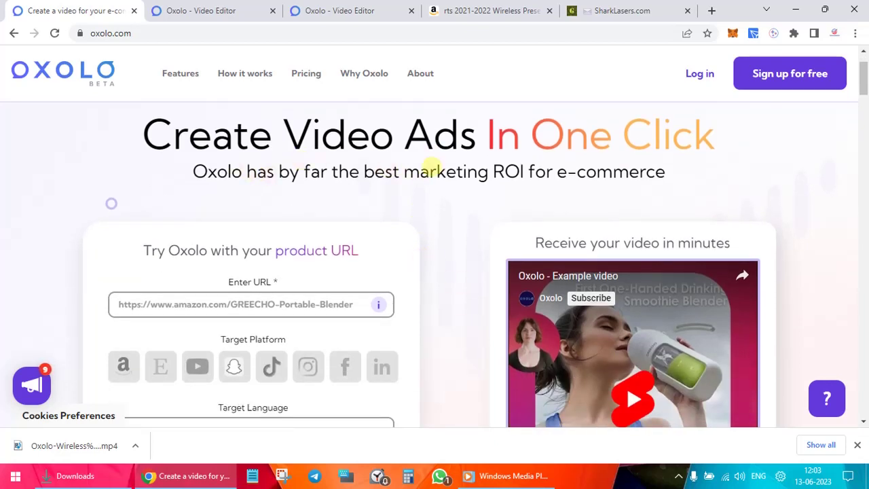
pyautogui.scroll(-2, 473, 261)
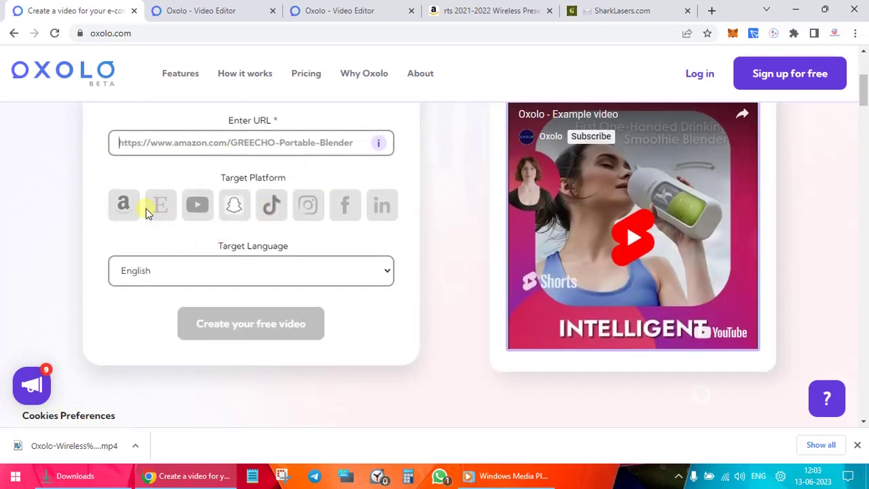
pyautogui.scroll(-5, 326, 255)
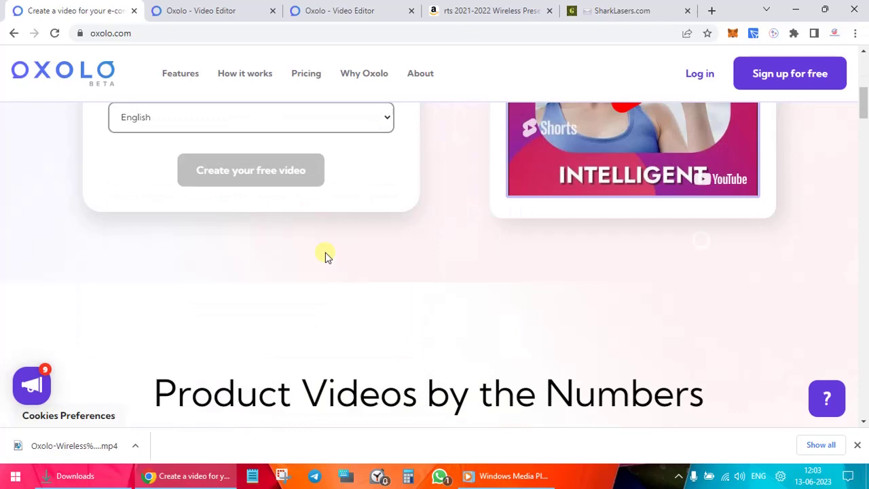
pyautogui.scroll(-2, 325, 255)
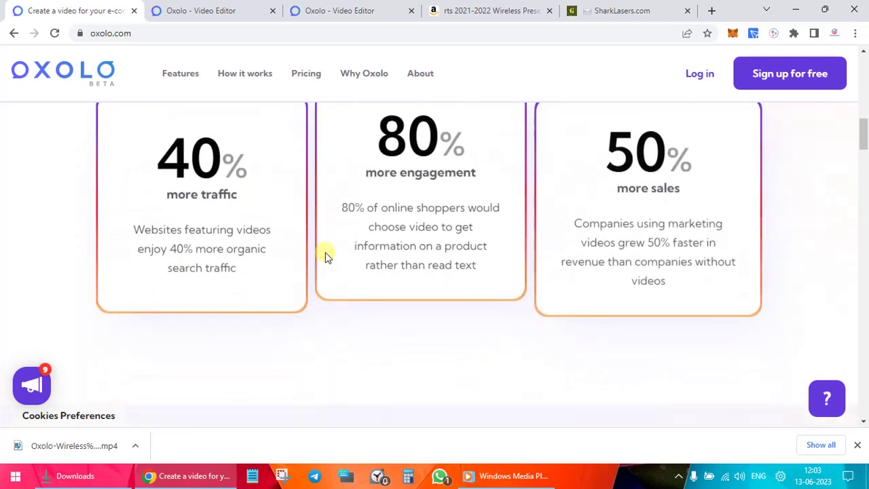
pyautogui.scroll(-2, 326, 255)
pyautogui.scroll(-3, 325, 255)
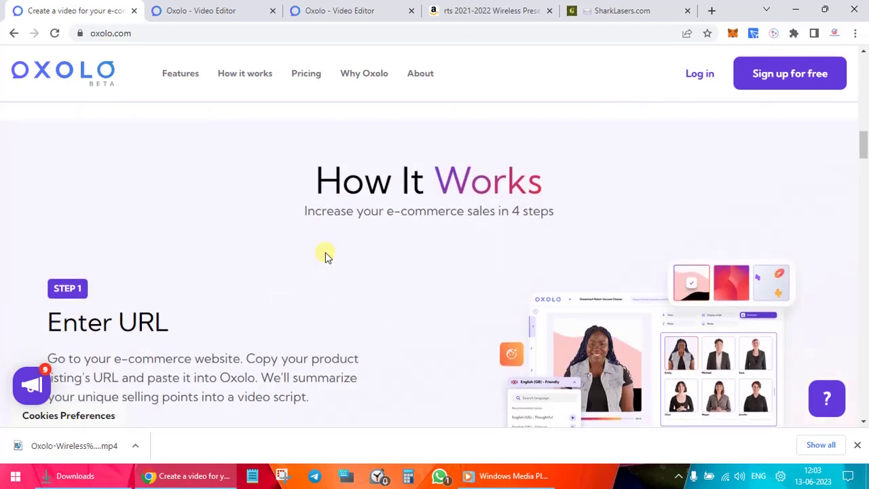
pyautogui.scroll(-6, 325, 256)
pyautogui.scroll(-10, 325, 255)
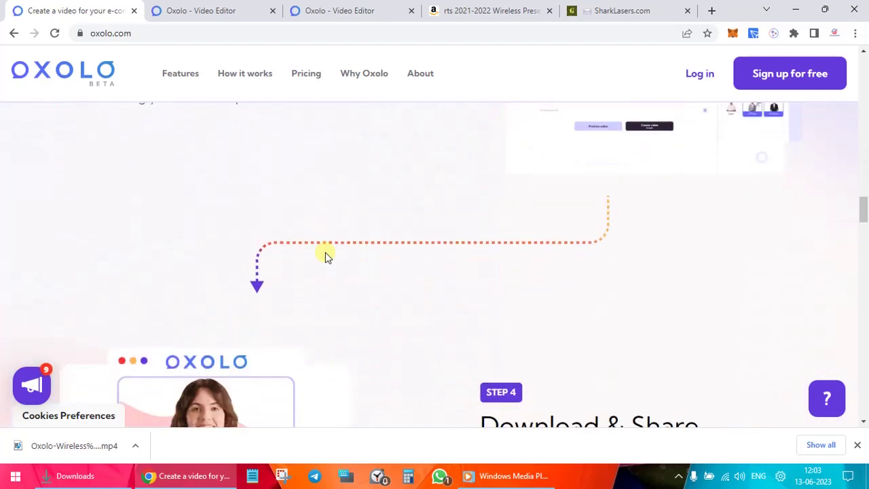
pyautogui.scroll(-1, 326, 254)
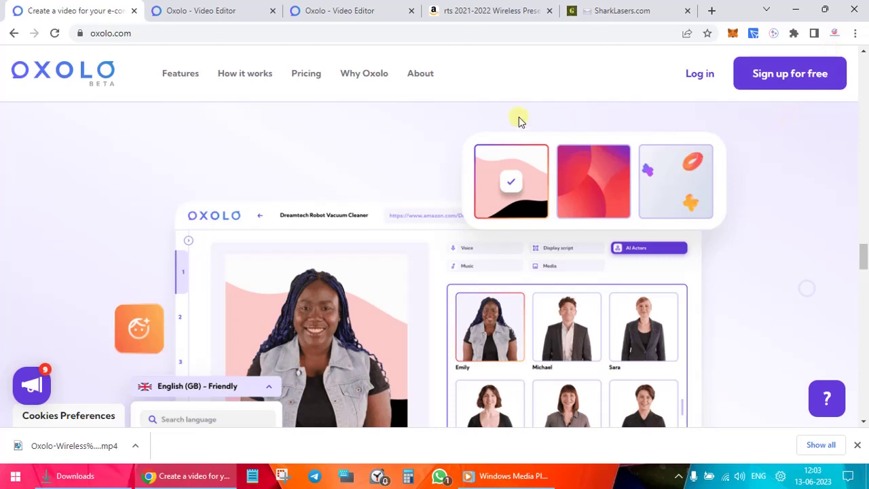
pyautogui.moveTo(238, 11)
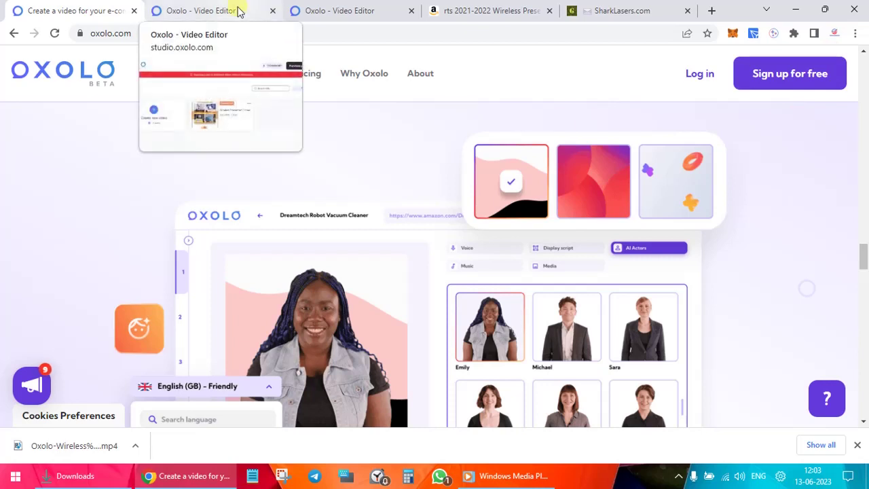
# - Open the Oxolo studio home, then look over the Amazon product page
pyautogui.click(237, 11)
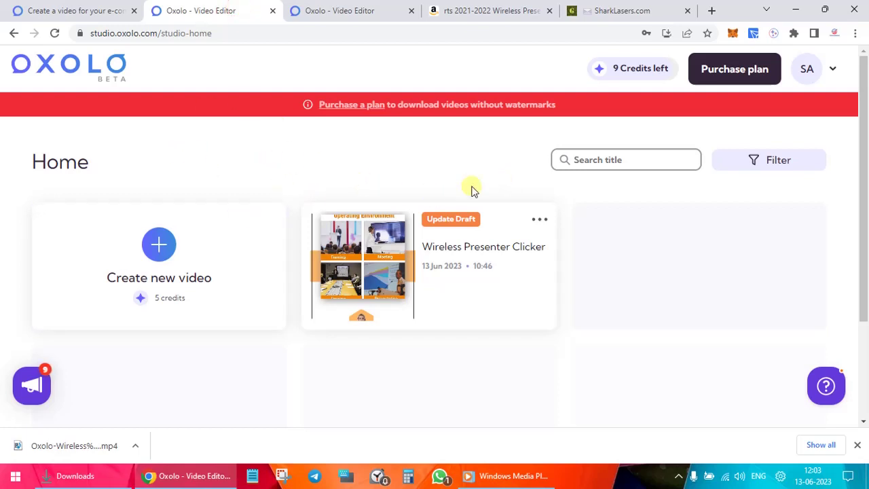
pyautogui.moveTo(448, 237)
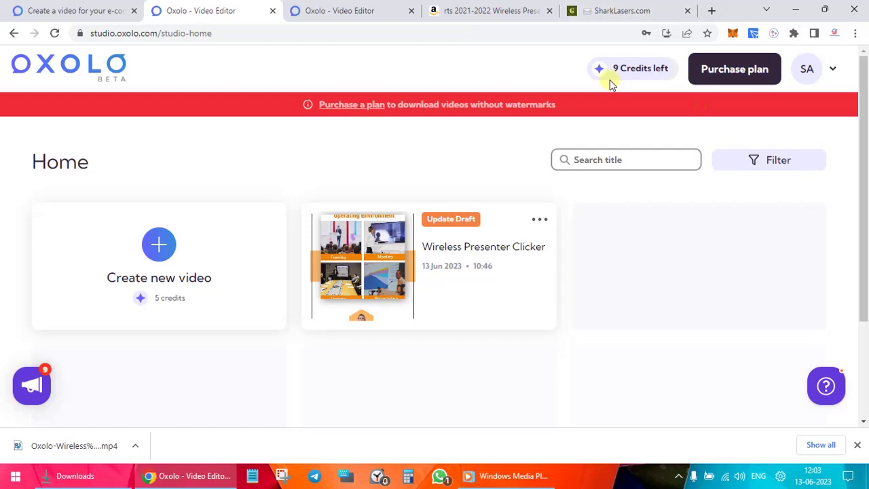
pyautogui.click(478, 8)
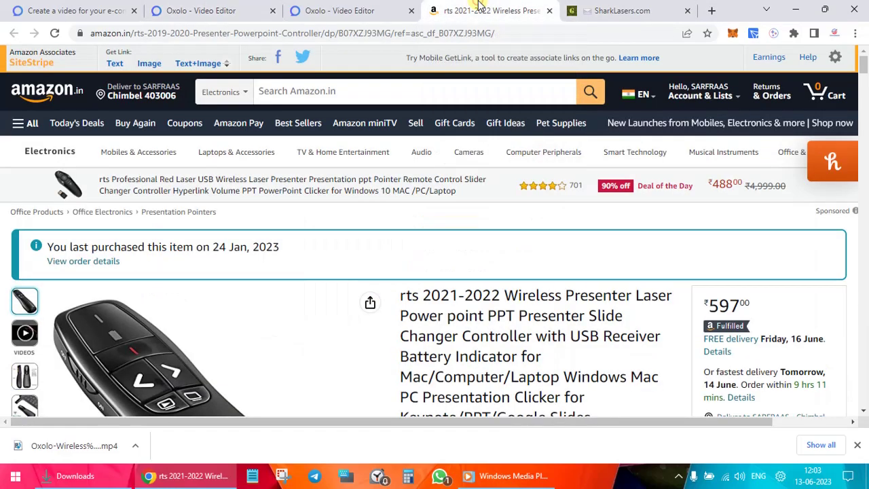
pyautogui.scroll(-5, 445, 285)
pyautogui.scroll(-1, 443, 280)
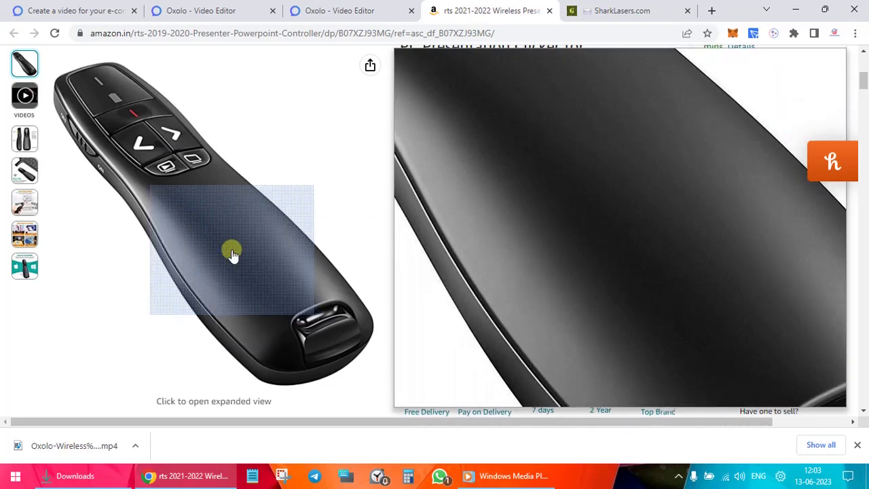
pyautogui.scroll(1, 412, 248)
pyautogui.scroll(2, 412, 248)
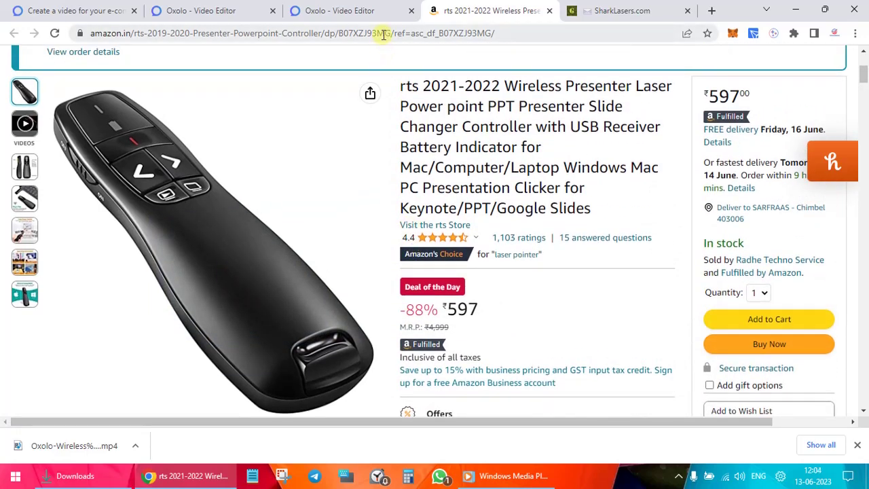
# - Check the Wireless Presenter Clicker video overview and return to the studio home
pyautogui.click(332, 5)
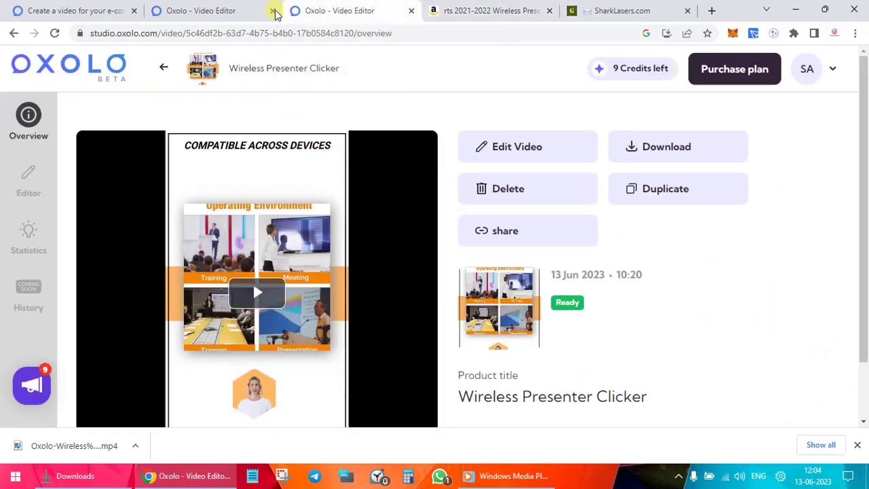
pyautogui.click(228, 7)
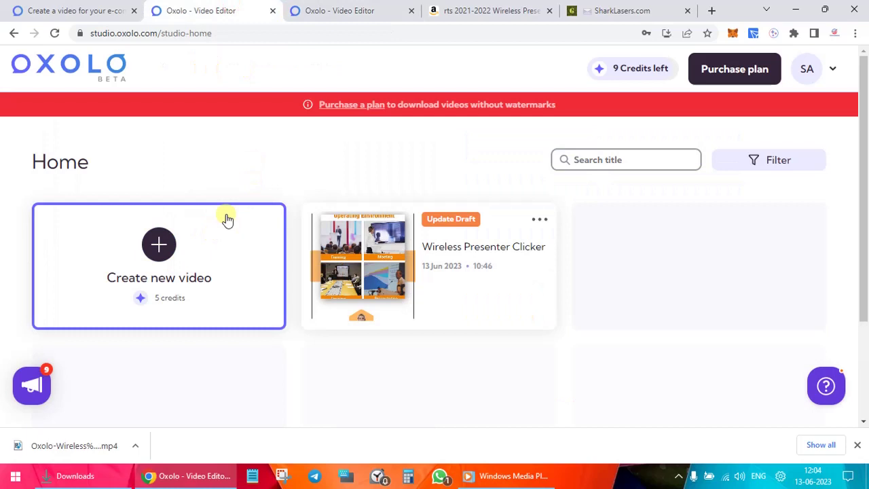
pyautogui.moveTo(370, 214)
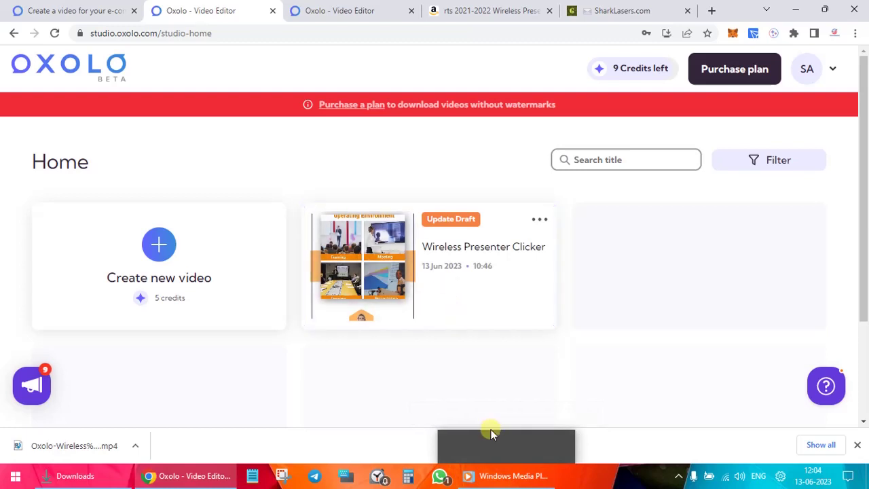
# - Play the downloaded Wireless Presenter Clicker video to 00:35, pause it, and return to Chrome
pyautogui.click(495, 475)
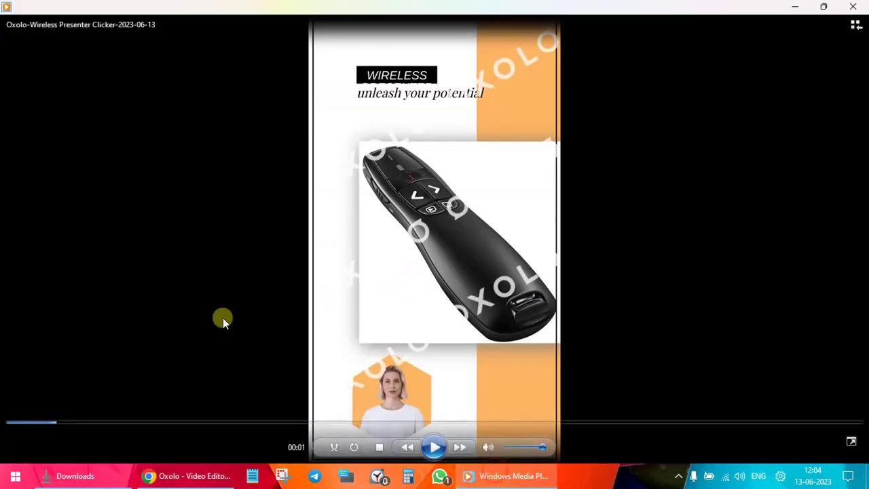
pyautogui.click(432, 446)
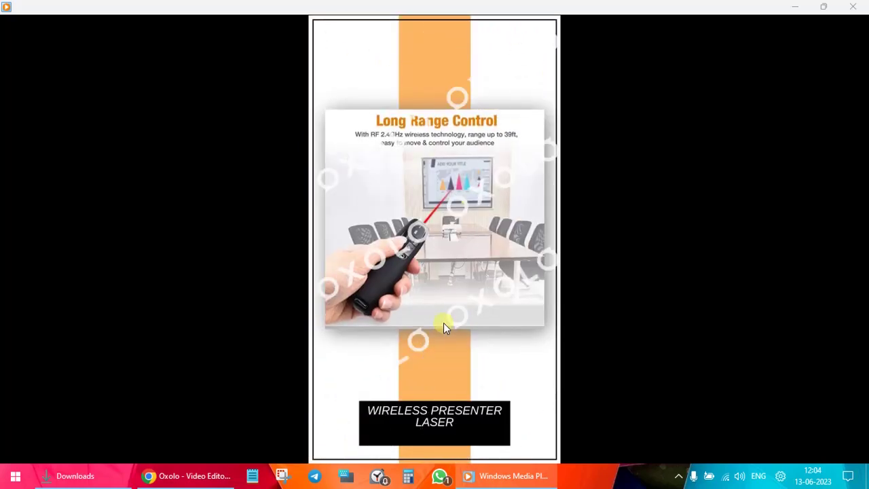
pyautogui.moveTo(399, 252)
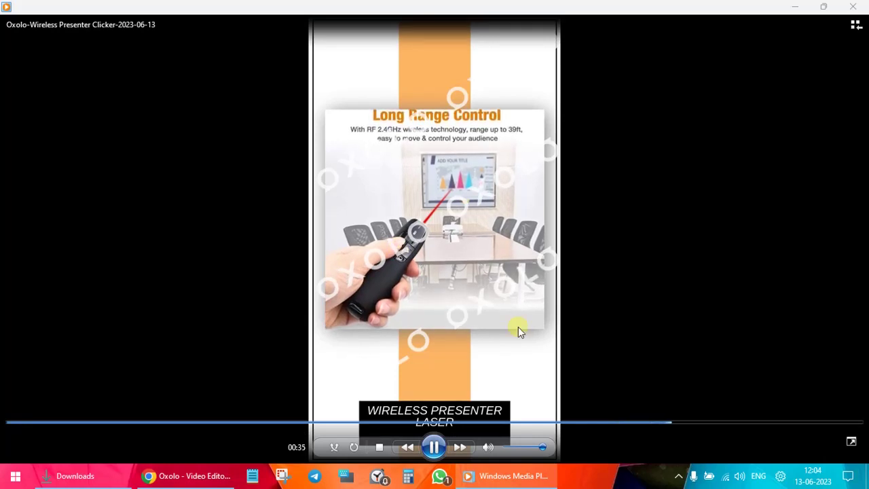
pyautogui.press('space')
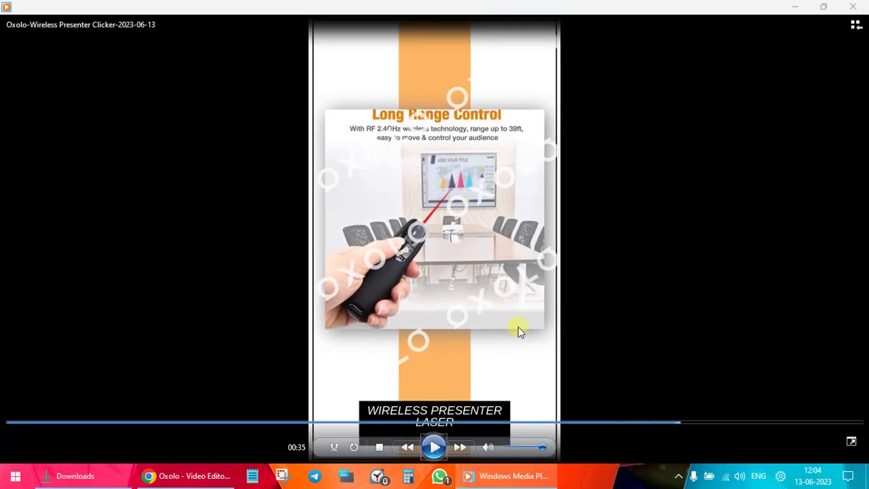
pyautogui.hotkey('alt', 'Tab')
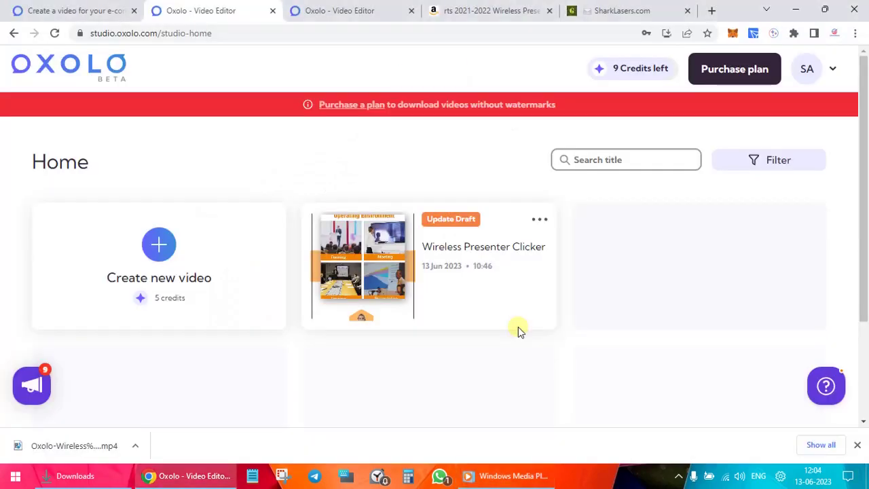
# - Switch to the Amazon product page and scroll through it
pyautogui.click(490, 10)
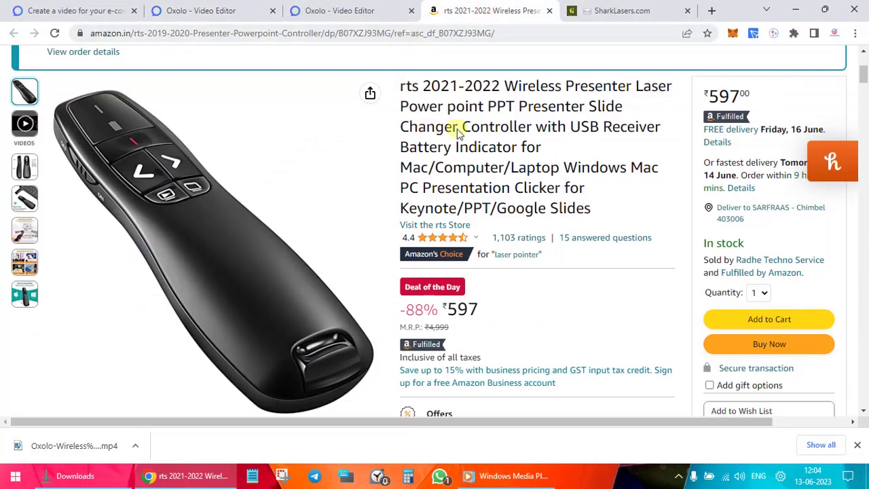
pyautogui.scroll(3, 451, 142)
pyautogui.scroll(-15, 522, 299)
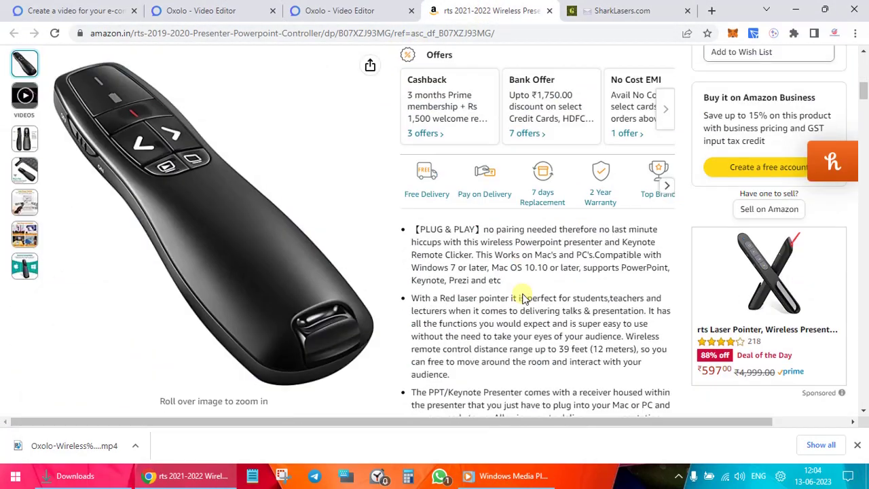
pyautogui.scroll(-6, 522, 299)
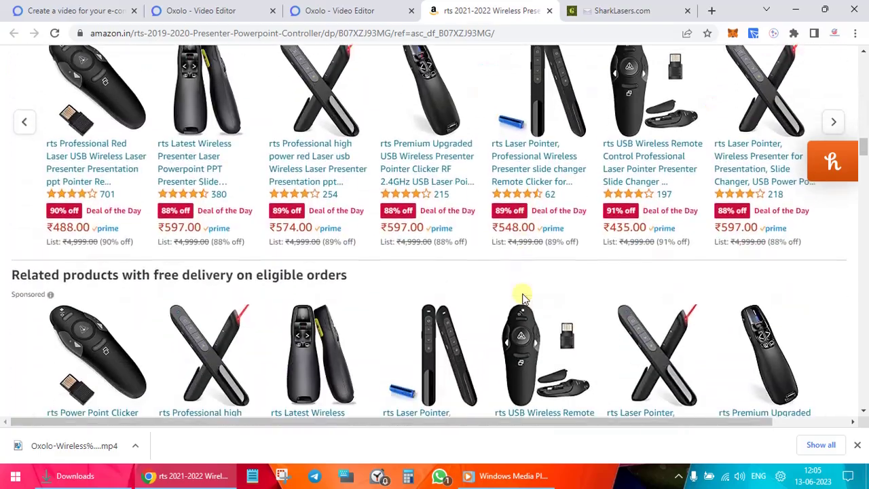
pyautogui.scroll(12, 523, 299)
pyautogui.scroll(10, 523, 299)
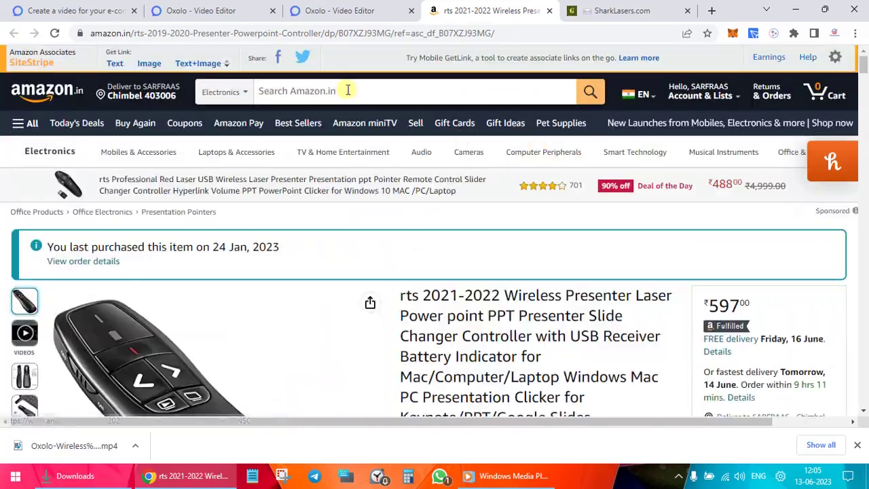
# - Search Amazon for 'camera cctv' using the search suggestion
pyautogui.click(347, 89)
pyautogui.write('pendrive')
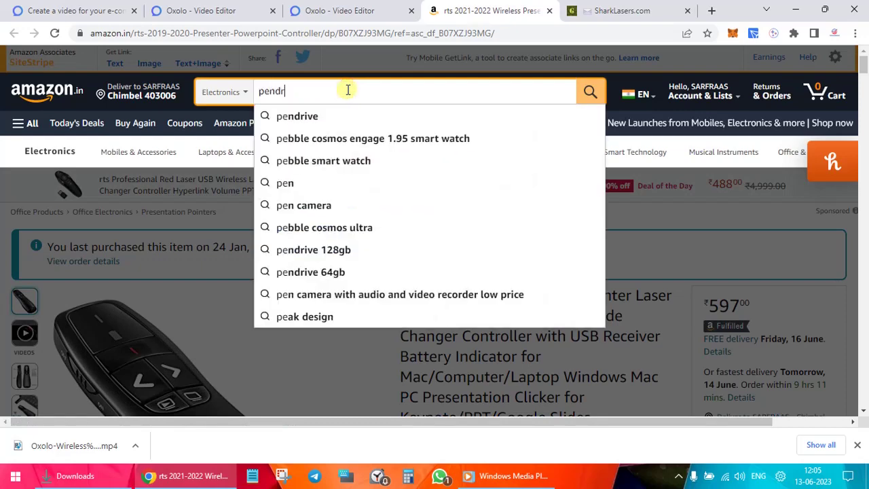
pyautogui.press('BackSpace')
pyautogui.press('BackSpace')
pyautogui.press('BackSpace')
pyautogui.press('BackSpace')
pyautogui.press('BackSpace')
pyautogui.press('BackSpace')
pyautogui.press('BackSpace')
pyautogui.press('BackSpace')
pyautogui.write('camera')
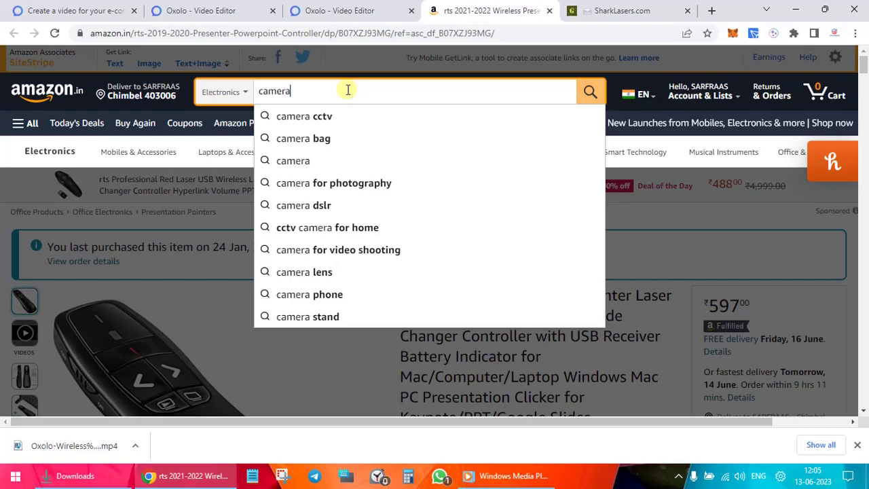
pyautogui.click(331, 114)
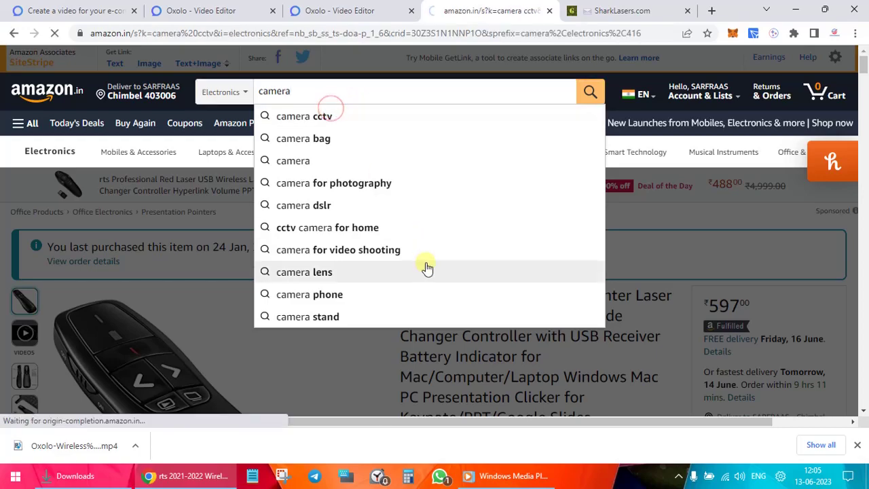
# - Open the CP PLUS 2MP Wi-Fi CCTV camera listing and select its URL for copying
pyautogui.scroll(-5, 500, 299)
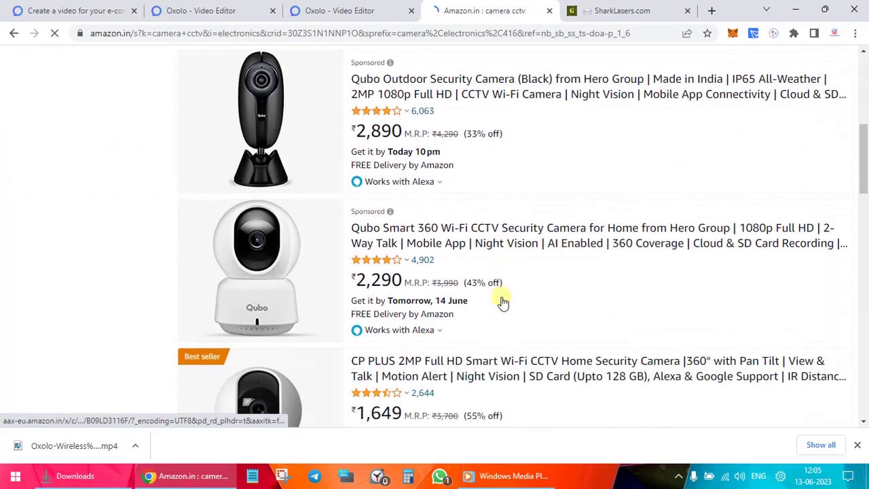
pyautogui.scroll(-3, 501, 301)
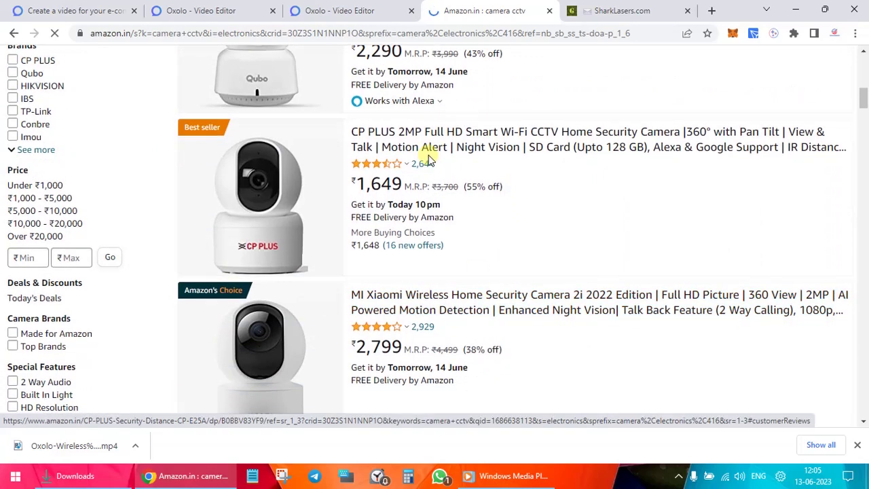
pyautogui.click(422, 146)
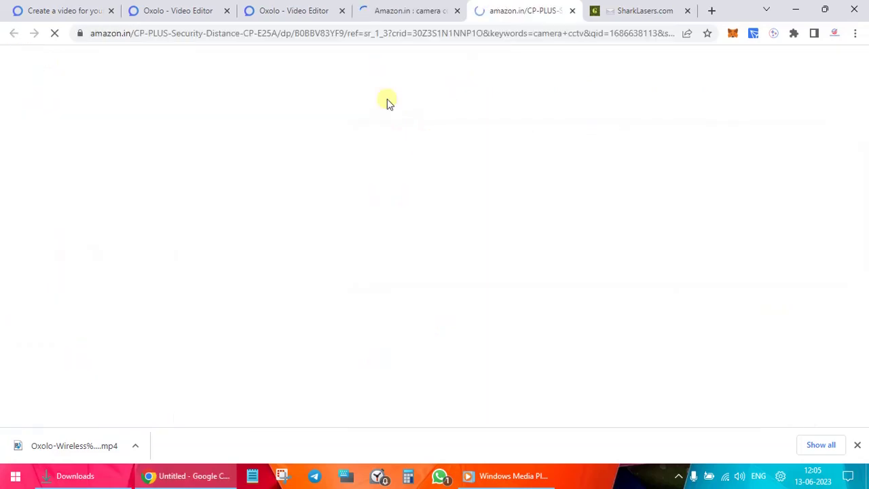
pyautogui.click(396, 33)
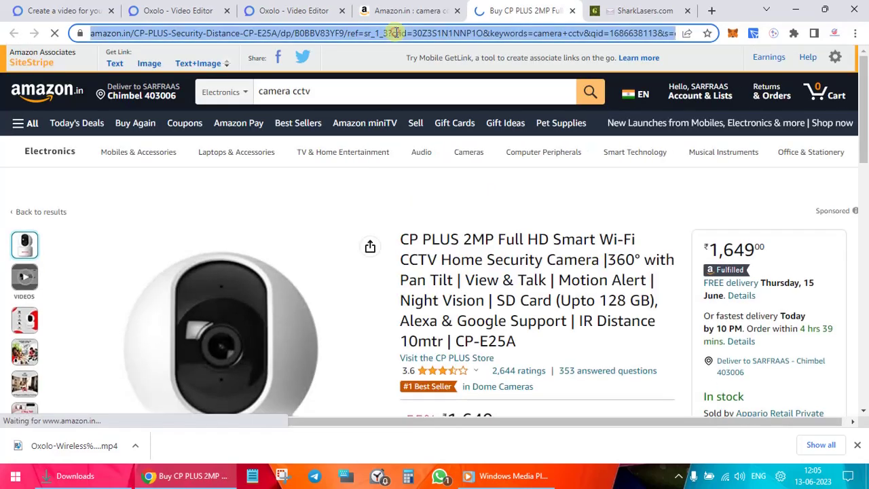
pyautogui.click(481, 33)
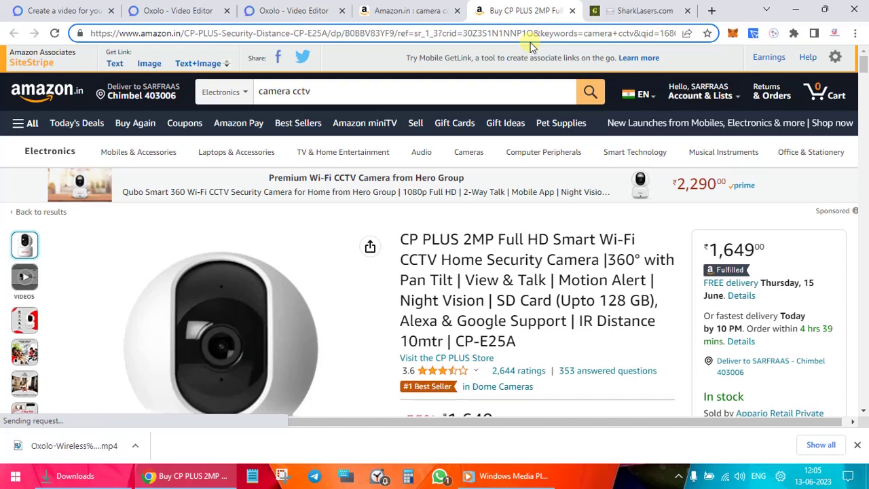
pyautogui.hotkey('shift', 'Home')
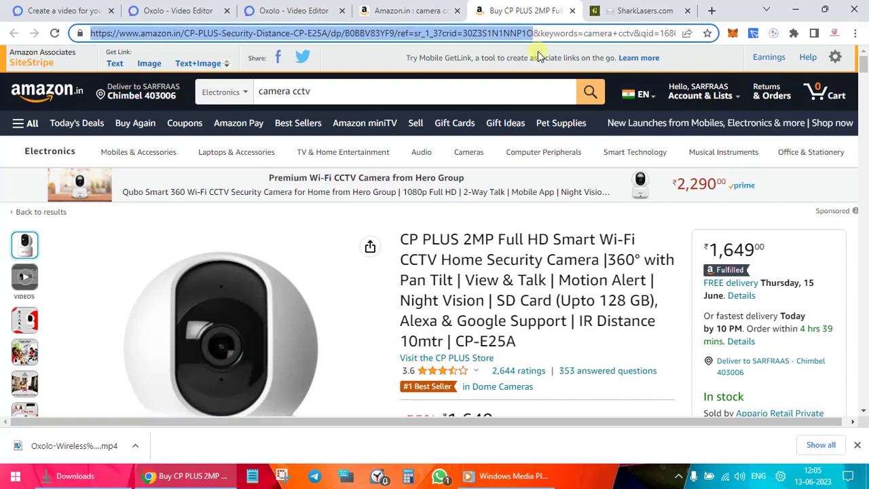
# - Start a new Website link to video request with the pasted CP PLUS Amazon link
pyautogui.click(178, 10)
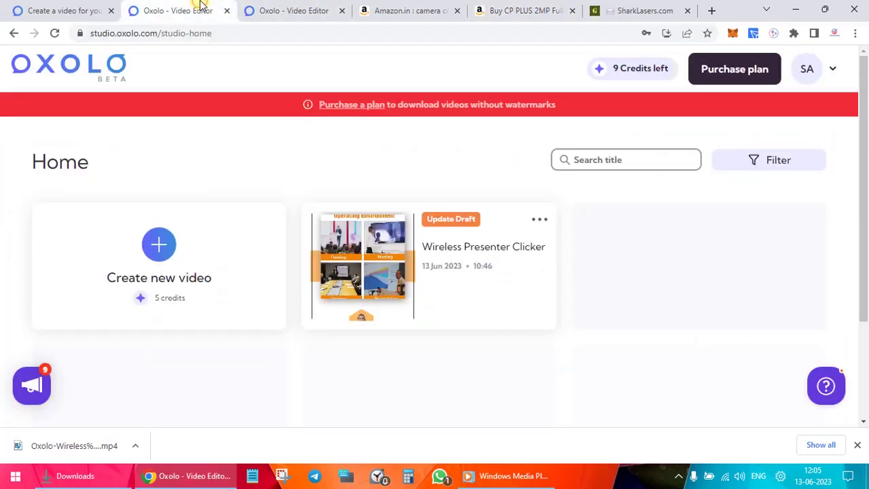
pyautogui.click(158, 245)
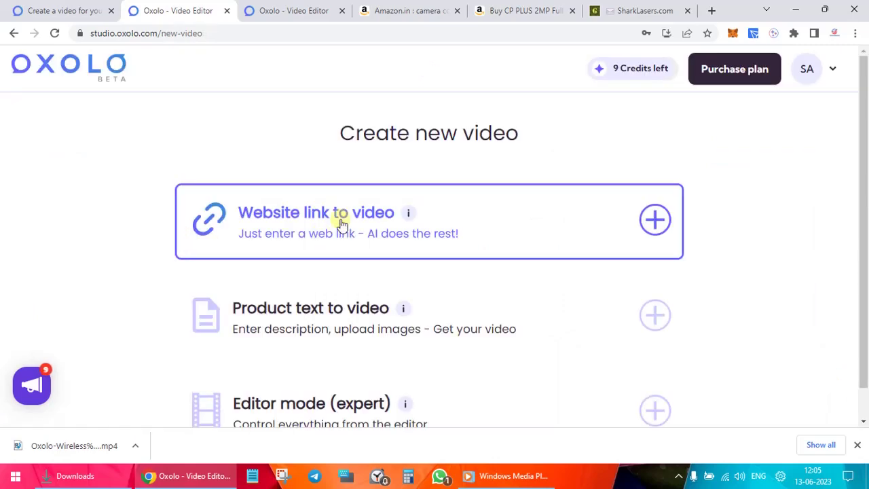
pyautogui.click(342, 224)
pyautogui.click(392, 273)
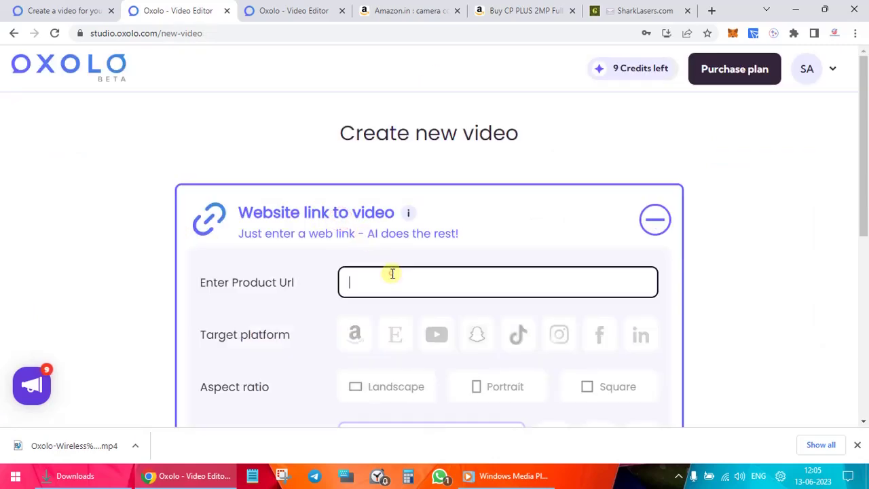
pyautogui.hotkey('ctrl', 'v')
# - Set the target platform to YouTube and the video format to portrait
pyautogui.scroll(-2, 392, 272)
pyautogui.click(347, 221)
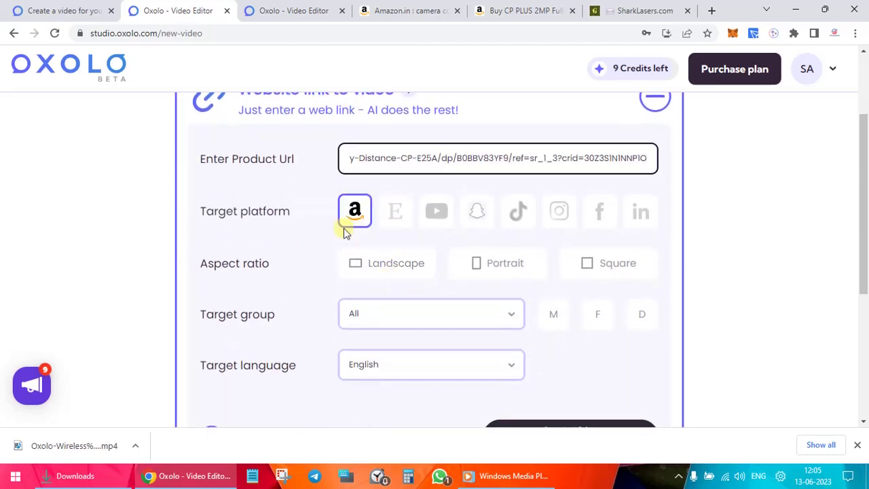
pyautogui.click(382, 217)
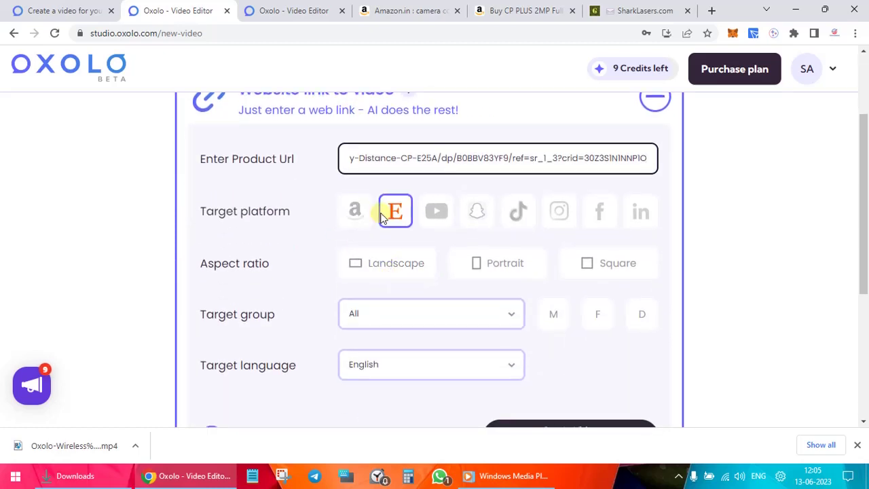
pyautogui.click(435, 212)
pyautogui.click(482, 213)
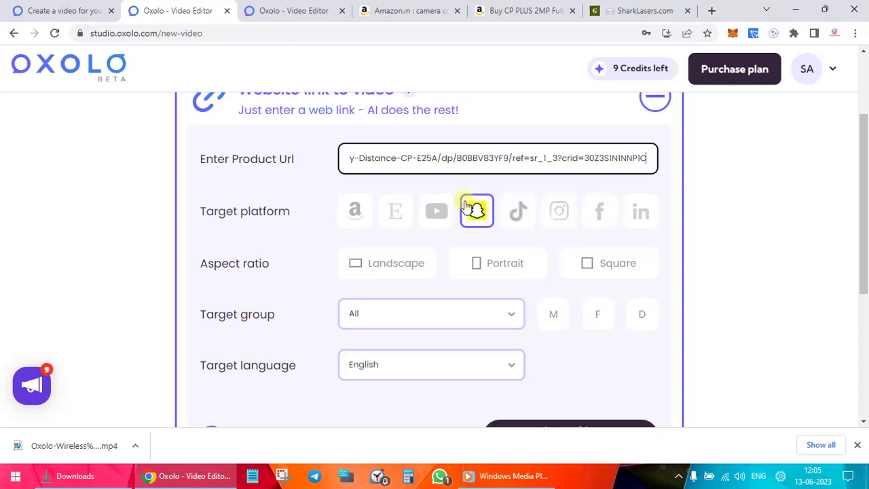
pyautogui.click(435, 213)
pyautogui.scroll(-1, 434, 217)
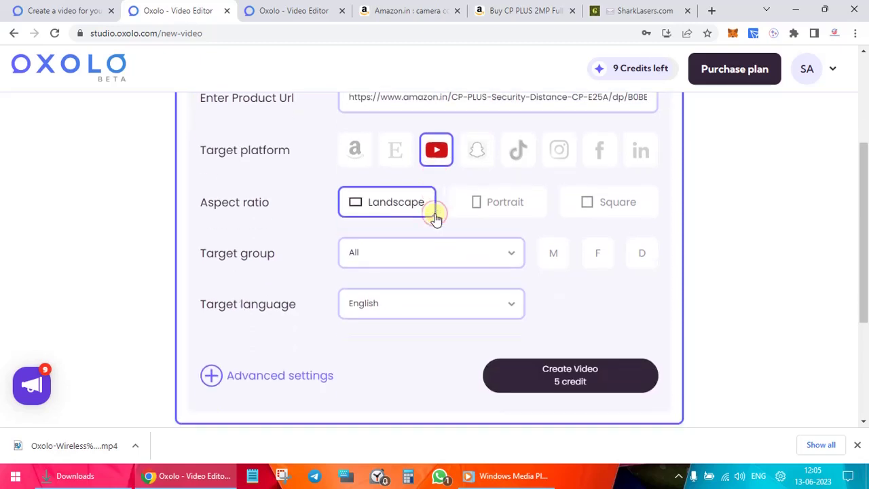
pyautogui.click(498, 192)
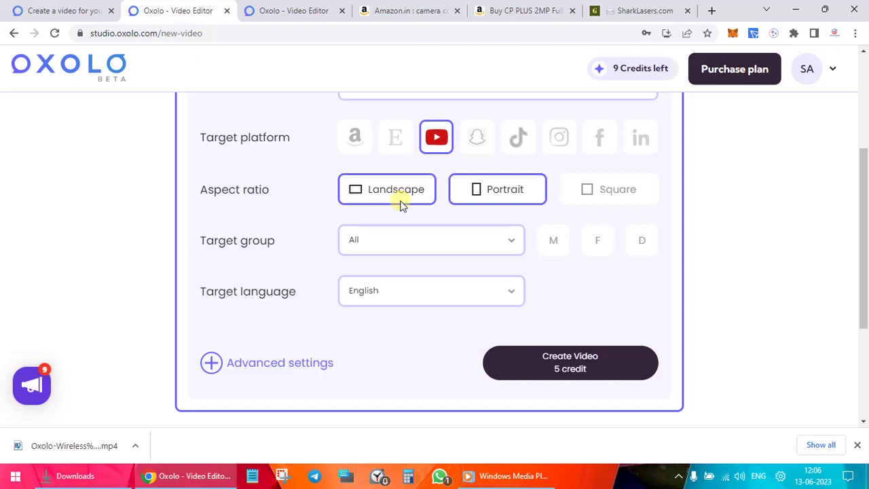
# - Keep target group All and language English, then submit Create Video for 5 credits
pyautogui.click(503, 250)
pyautogui.scroll(-2, 442, 310)
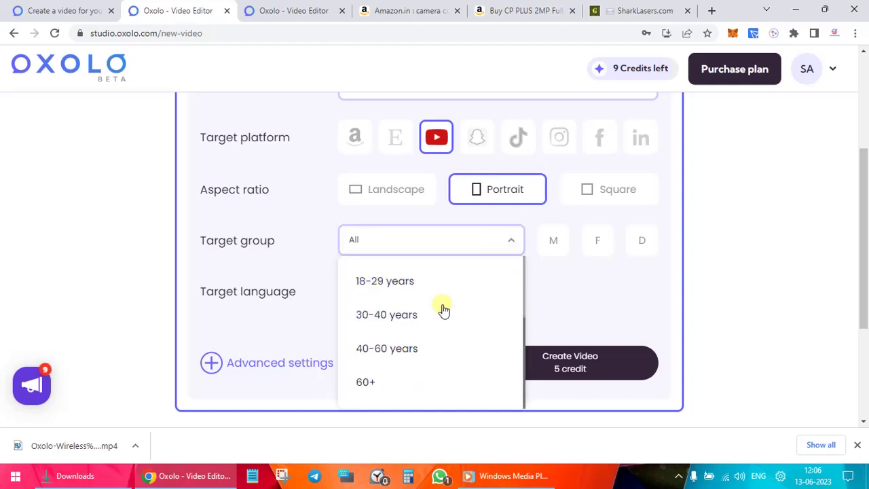
pyautogui.click(619, 284)
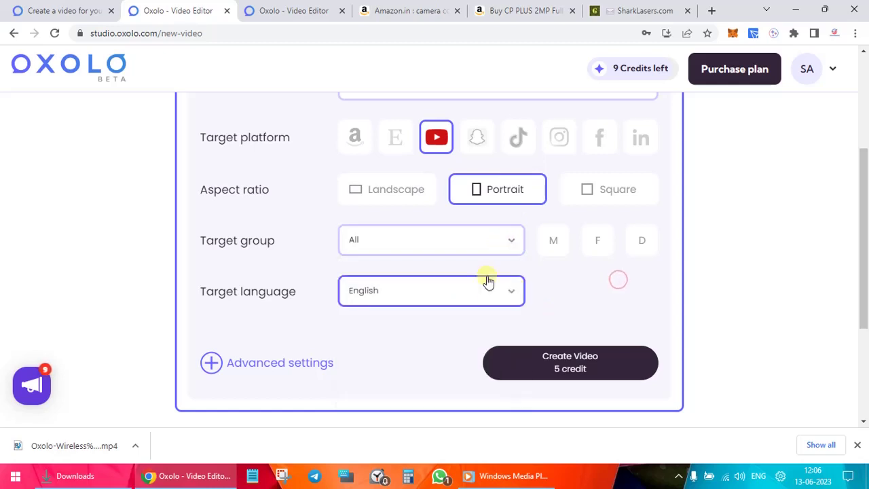
pyautogui.click(430, 303)
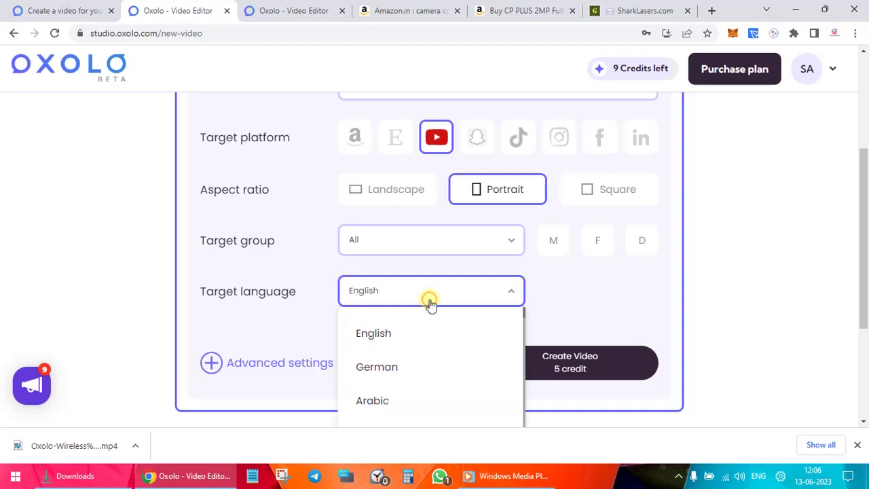
pyautogui.click(572, 290)
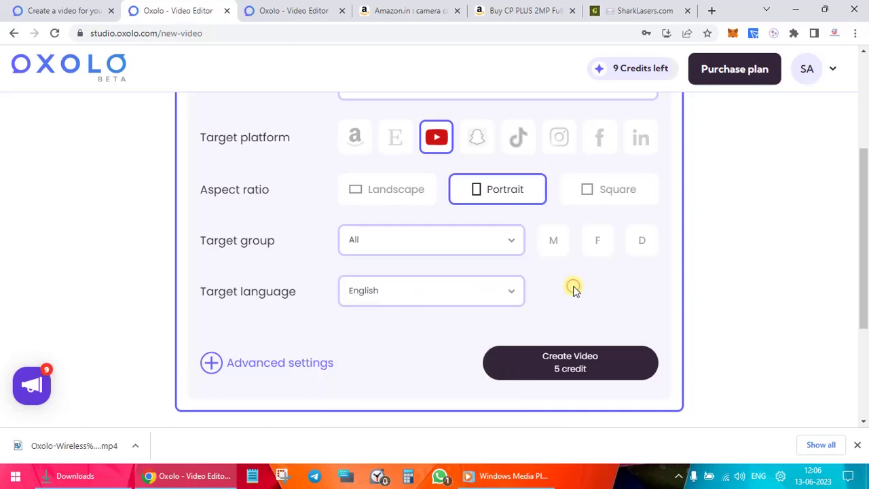
pyautogui.scroll(-2, 575, 286)
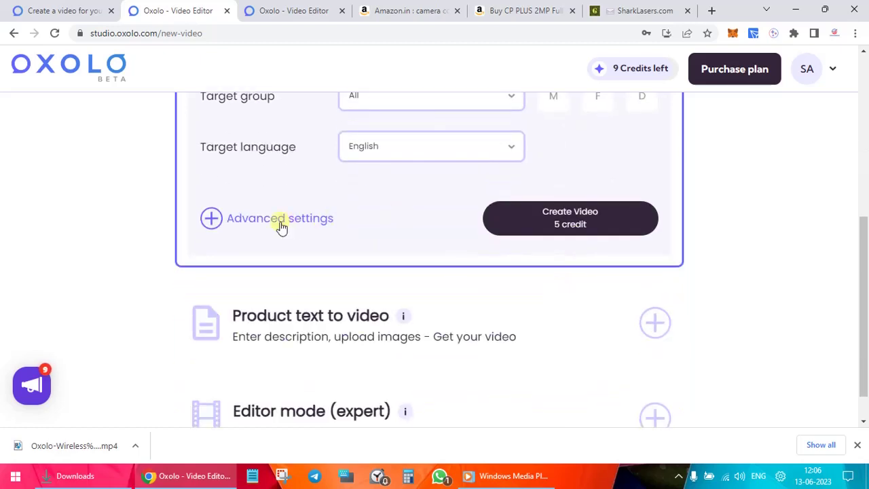
pyautogui.click(280, 223)
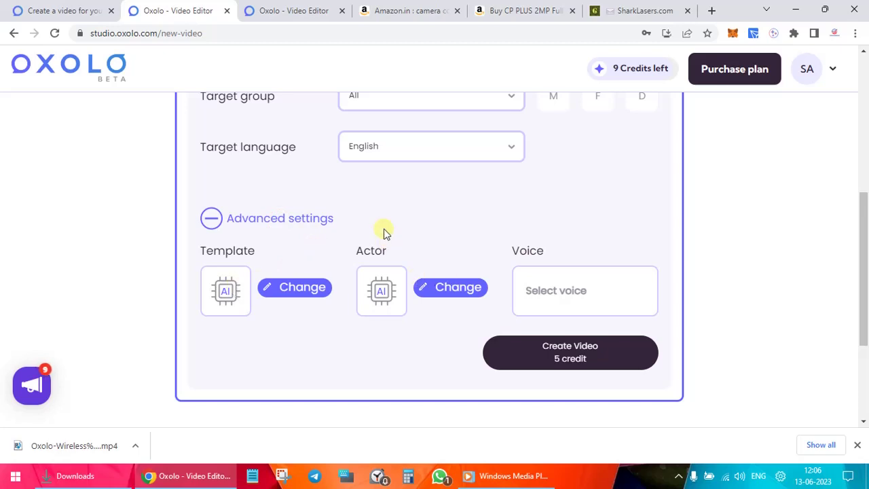
pyautogui.click(211, 218)
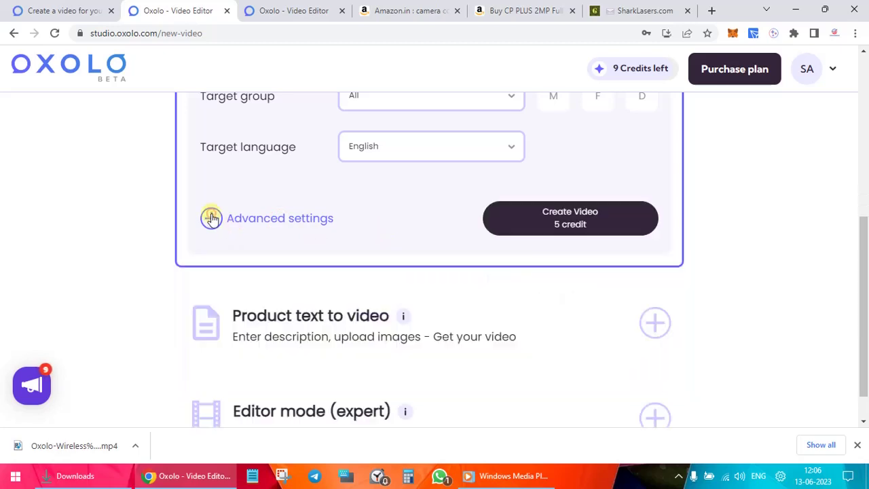
pyautogui.scroll(1, 400, 211)
pyautogui.scroll(-2, 400, 211)
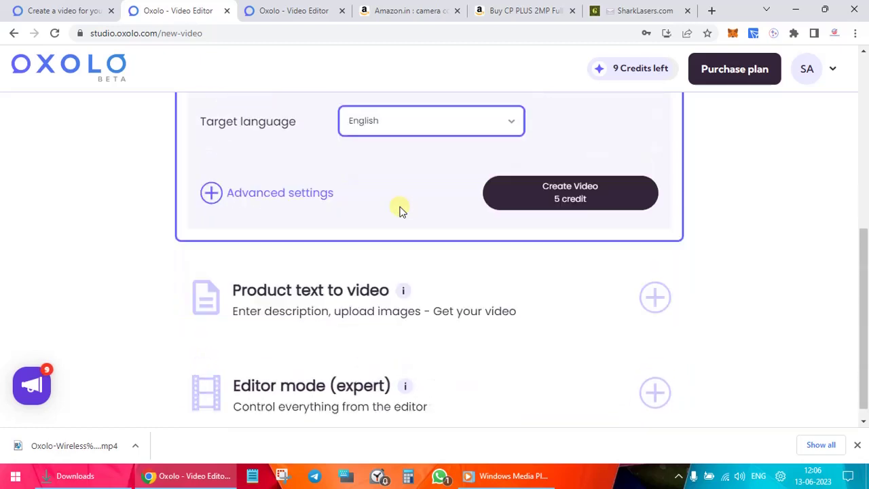
pyautogui.click(558, 171)
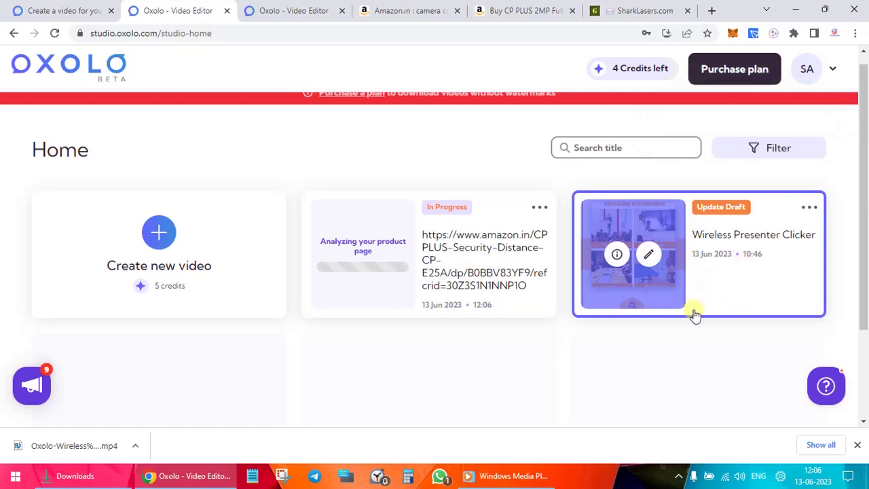
pyautogui.click(467, 267)
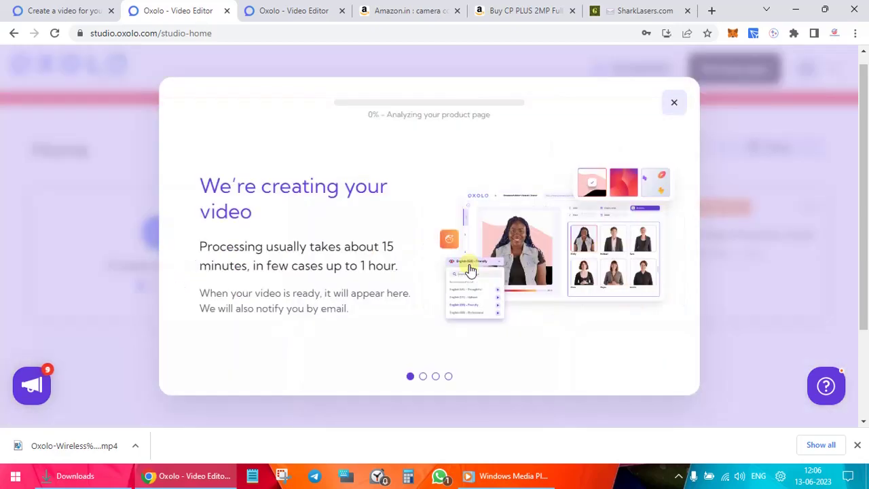
pyautogui.click(674, 103)
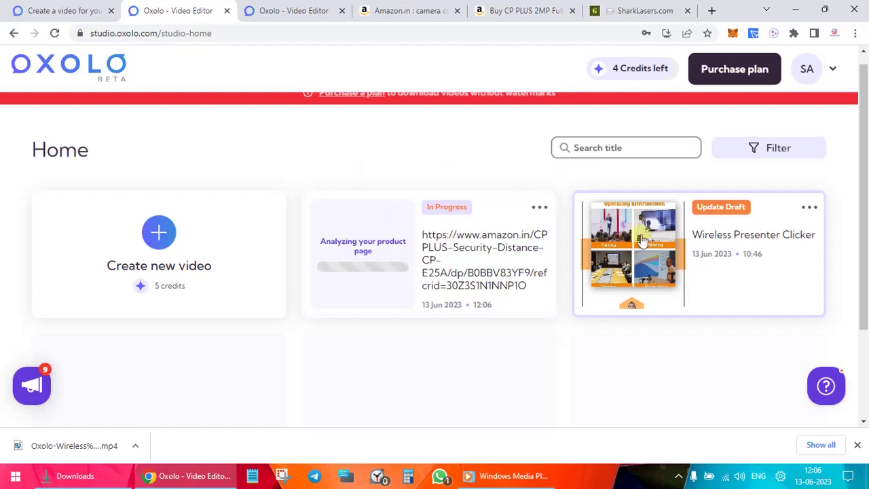
pyautogui.moveTo(302, 20)
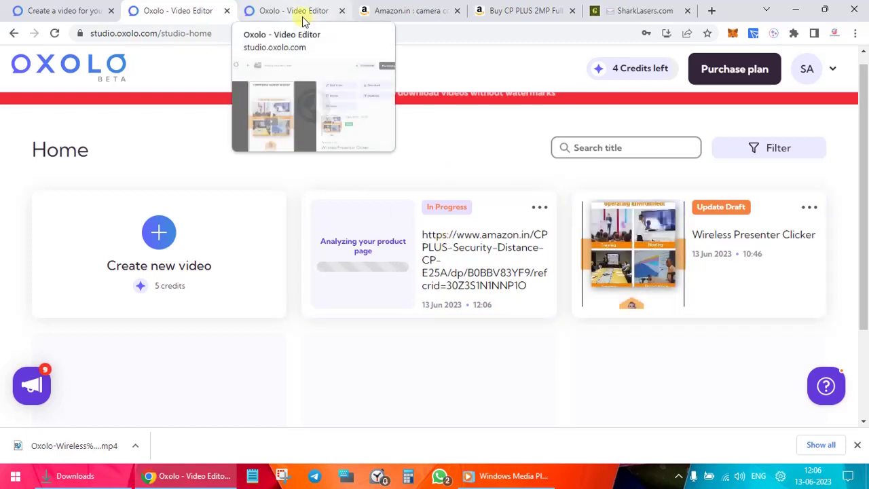
pyautogui.click(302, 14)
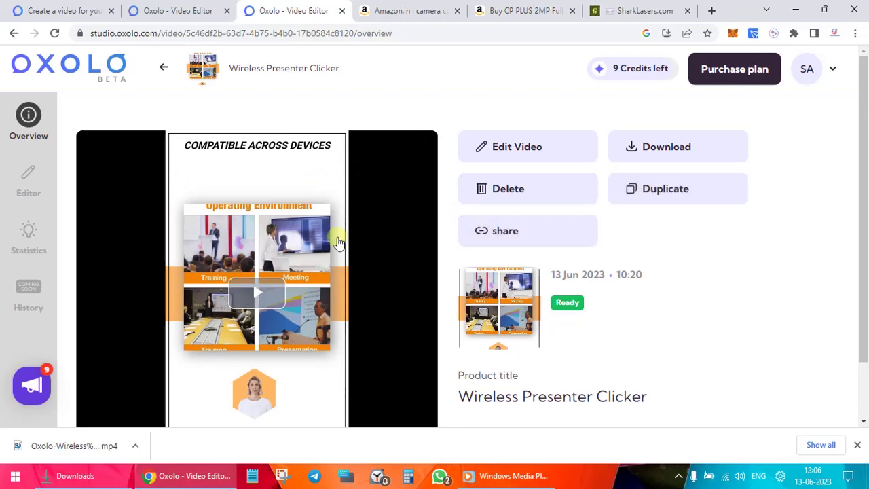
pyautogui.scroll(-1, 337, 242)
pyautogui.scroll(1, 337, 243)
pyautogui.click(190, 9)
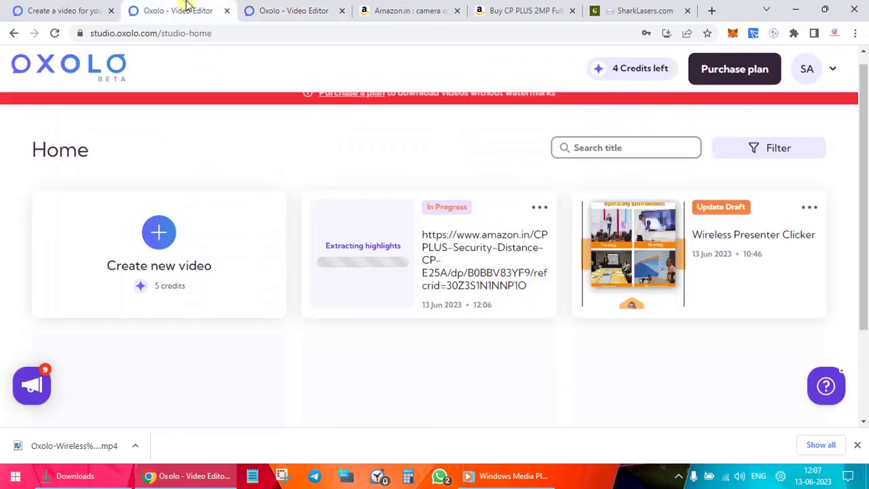
pyautogui.click(309, 8)
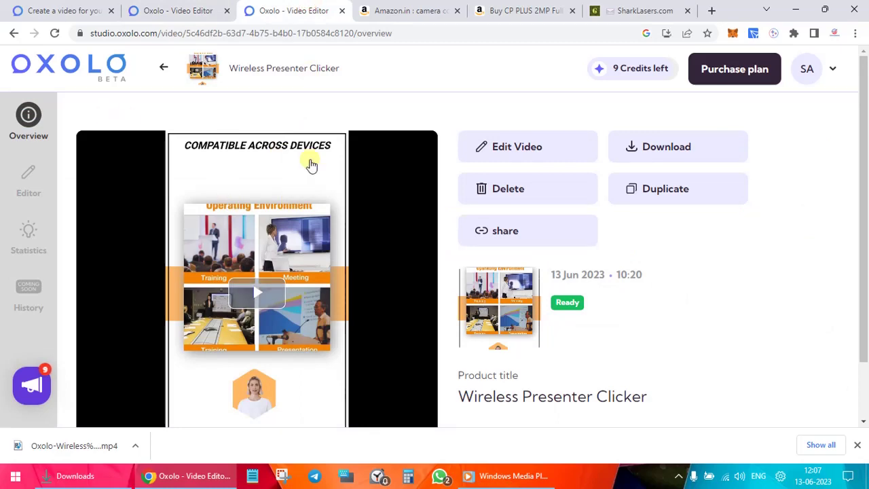
pyautogui.scroll(-1, 311, 165)
pyautogui.scroll(1, 311, 165)
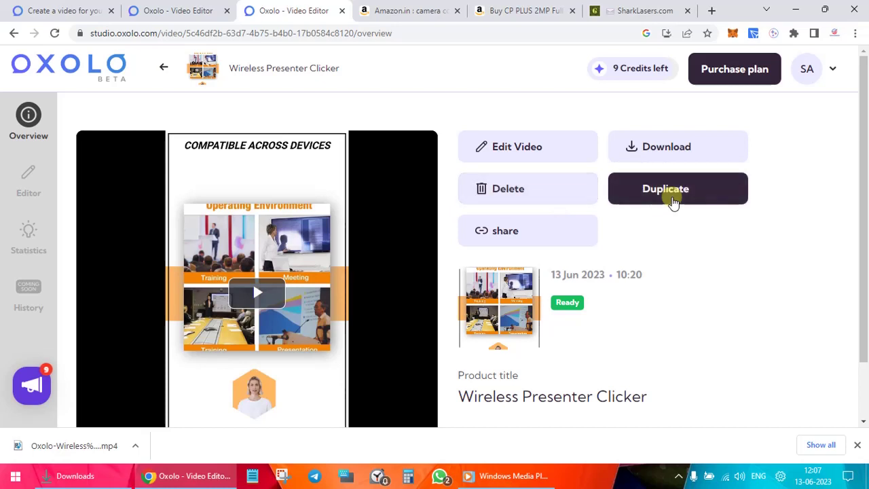
pyautogui.scroll(-1, 549, 230)
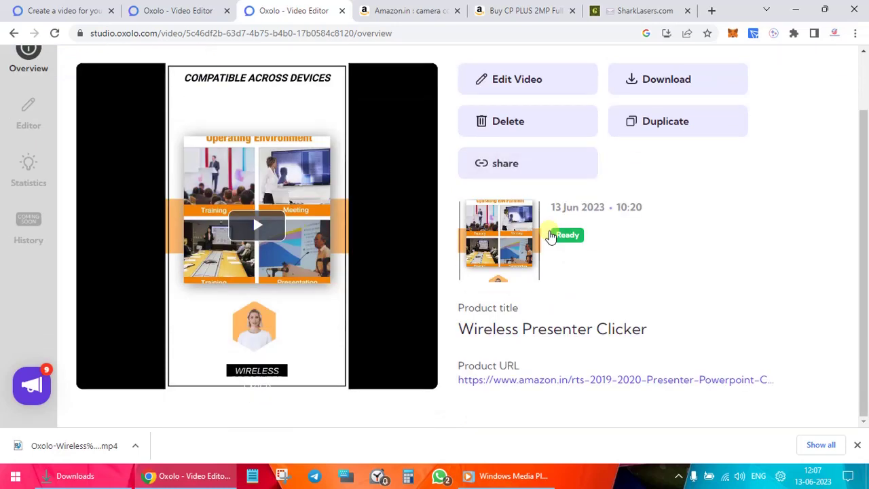
pyautogui.scroll(1, 550, 235)
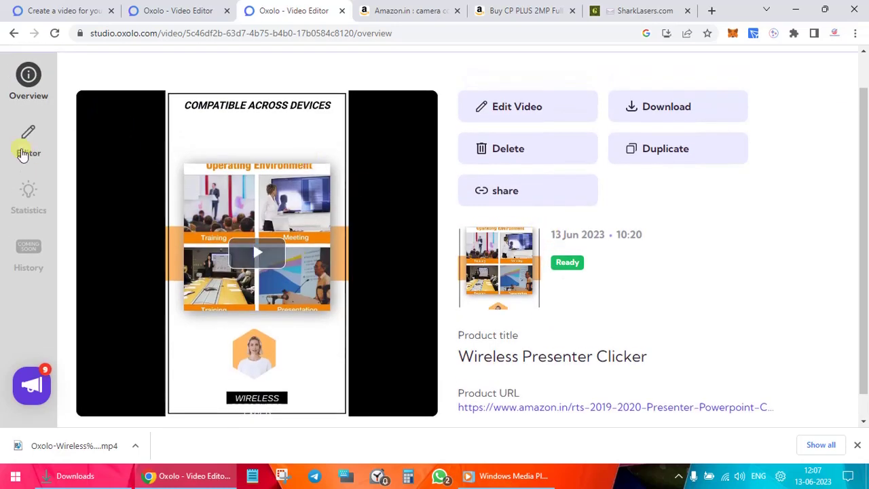
# - Open the Wireless Presenter Clicker video in the editor, keep landscape layout, and play the final scene
pyautogui.click(23, 154)
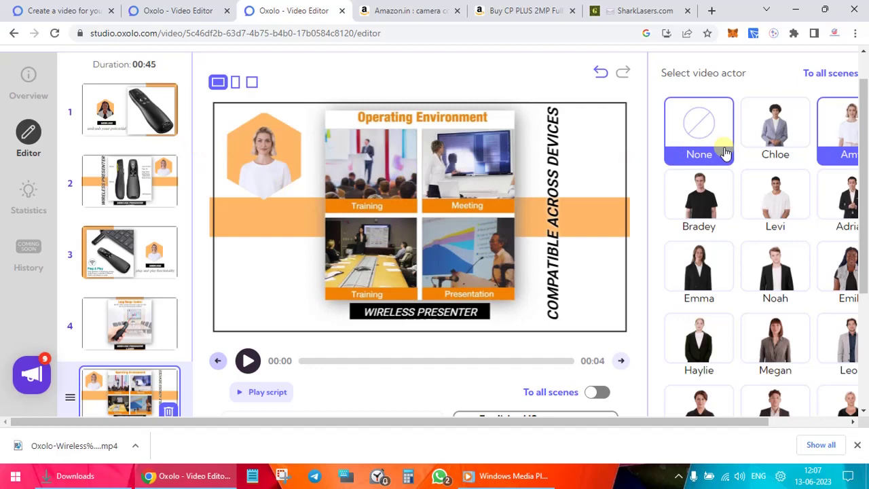
pyautogui.hscroll(1, 828, 156)
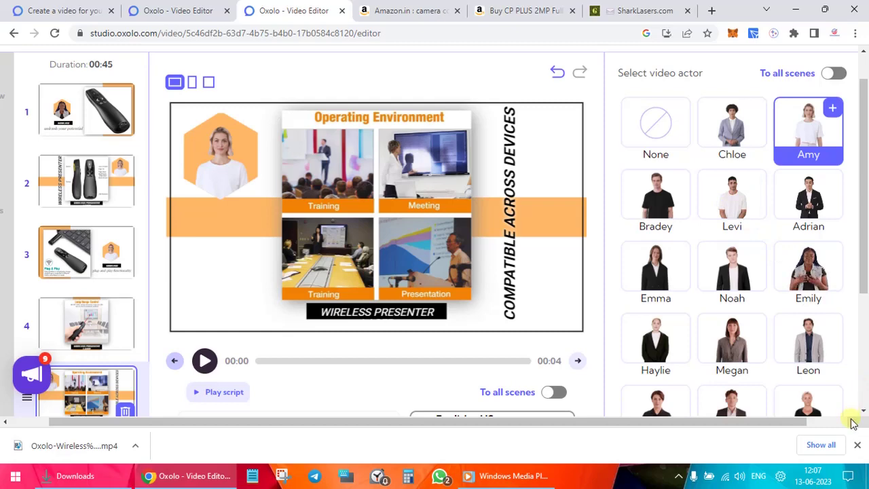
pyautogui.click(857, 444)
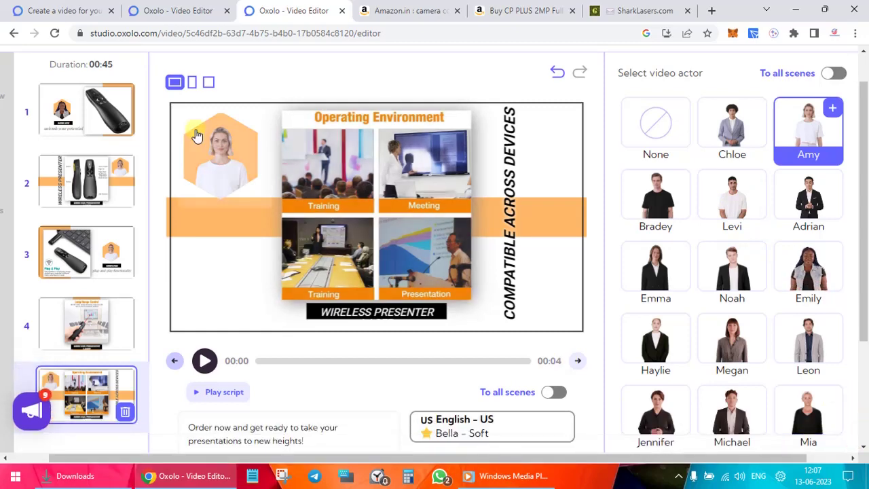
pyautogui.click(191, 83)
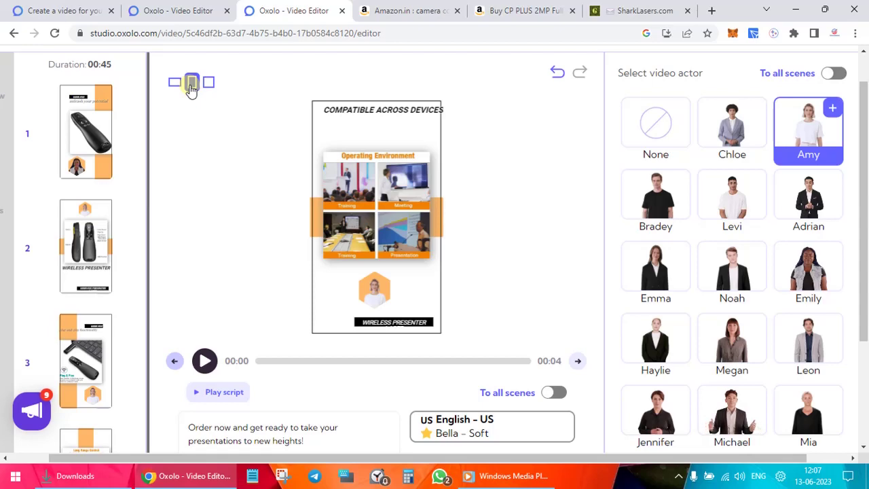
pyautogui.click(175, 82)
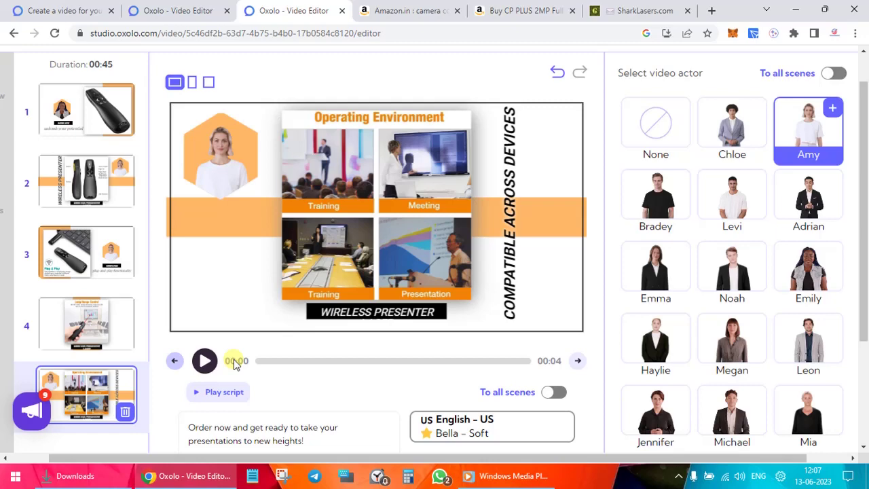
pyautogui.click(204, 361)
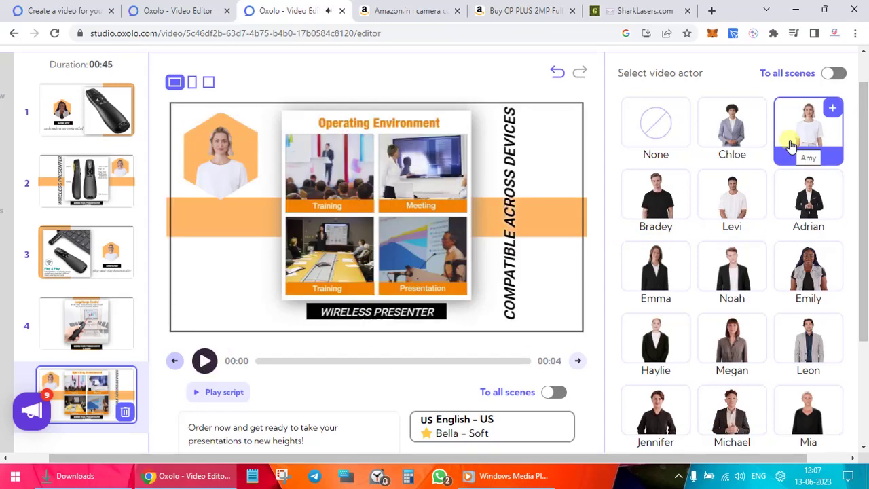
# - Preview Adrian as presenter, then settle on Emily with the Basic pose instead of Amy
pyautogui.click(813, 207)
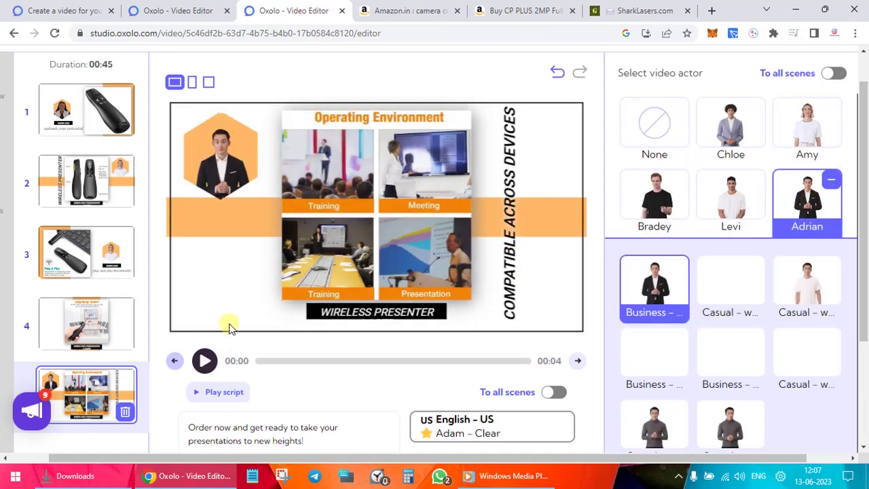
pyautogui.click(203, 360)
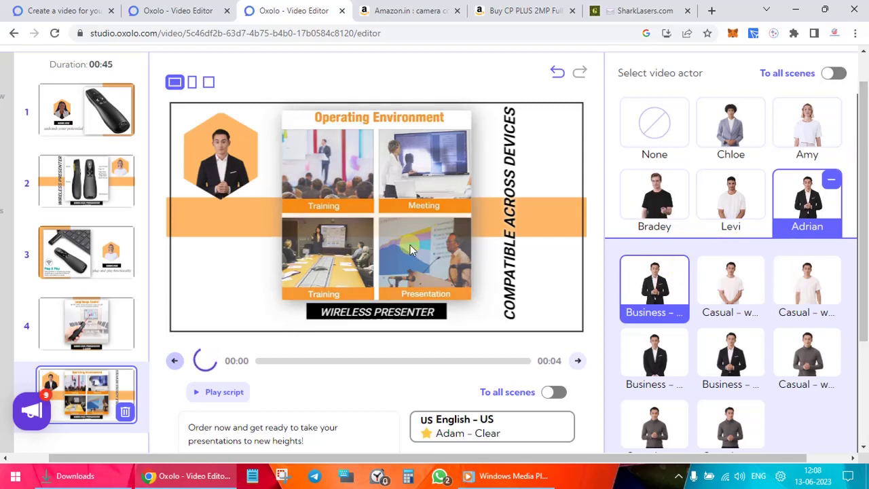
pyautogui.moveTo(646, 217)
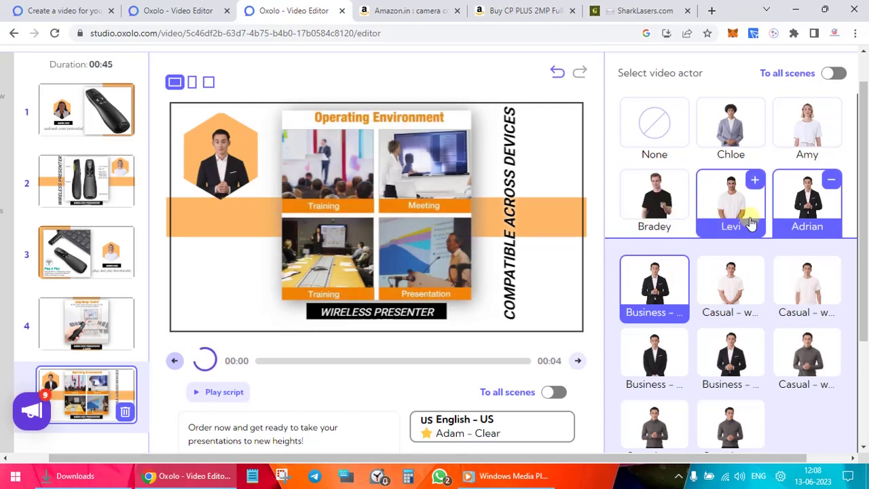
pyautogui.moveTo(662, 184)
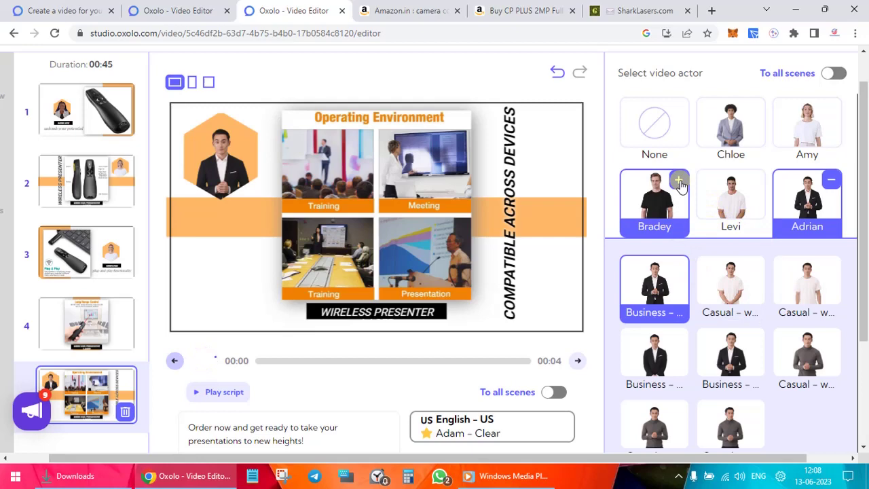
pyautogui.scroll(-3, 713, 358)
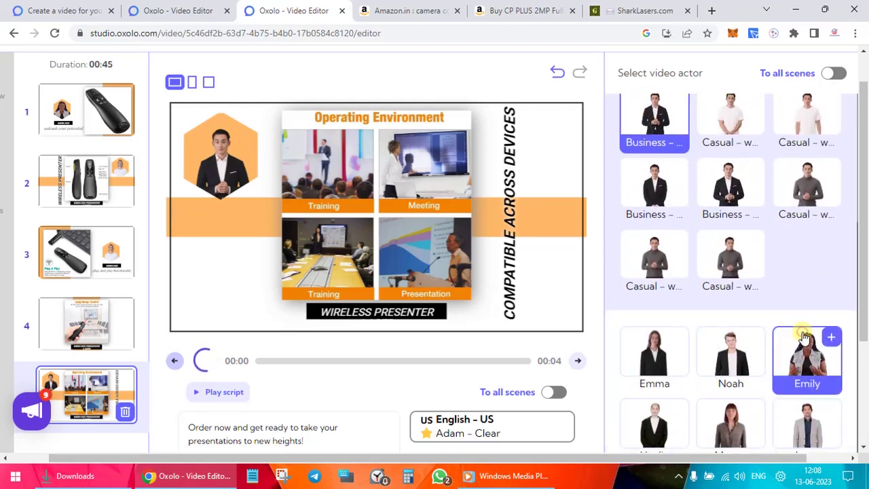
pyautogui.click(805, 337)
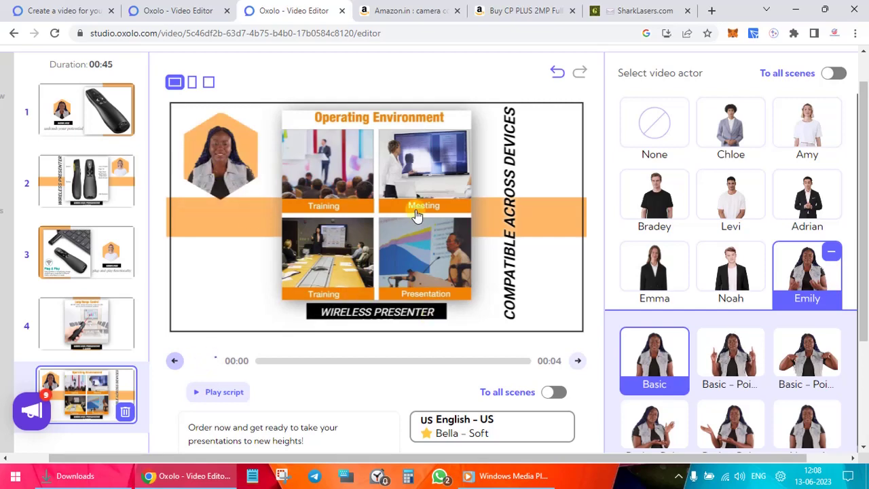
pyautogui.scroll(-7, 793, 220)
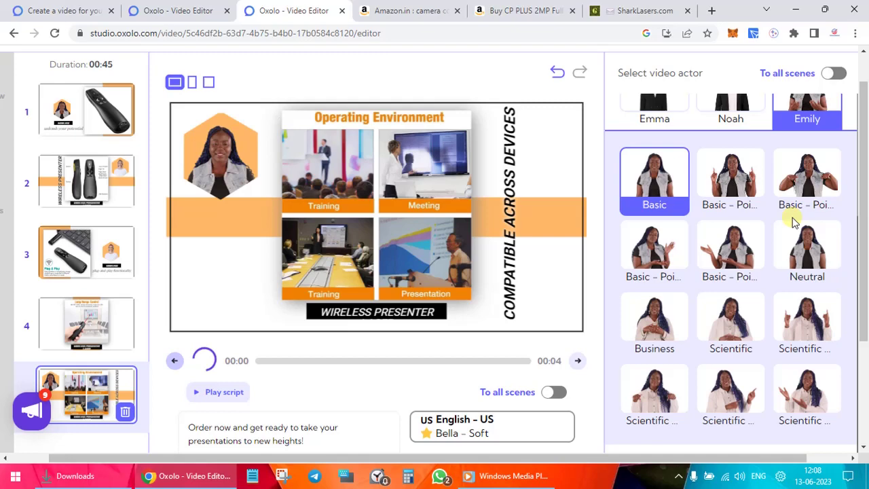
pyautogui.scroll(8, 793, 220)
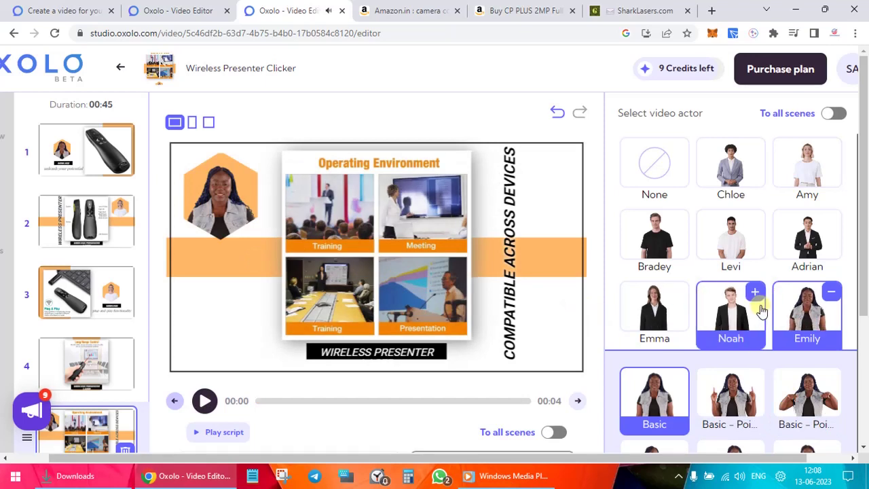
# - Preview Emma as presenter, then make Bradey present the Operating Environment scene
pyautogui.click(648, 315)
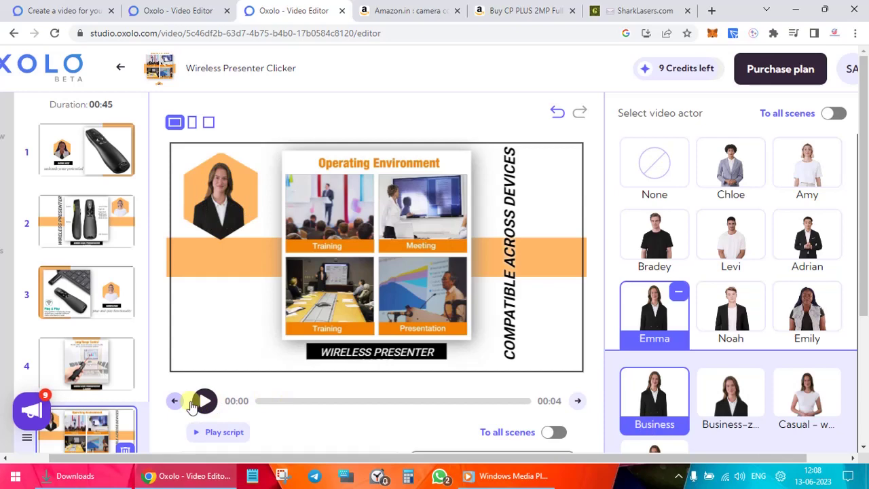
pyautogui.click(203, 401)
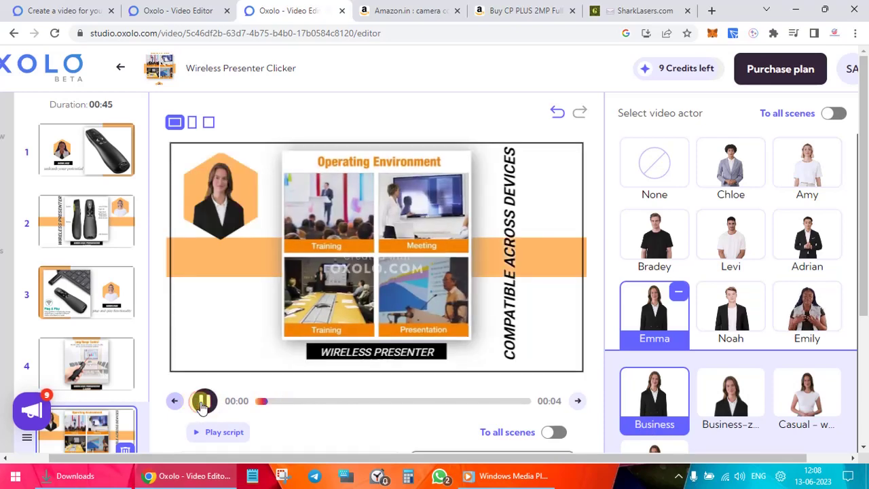
pyautogui.click(642, 233)
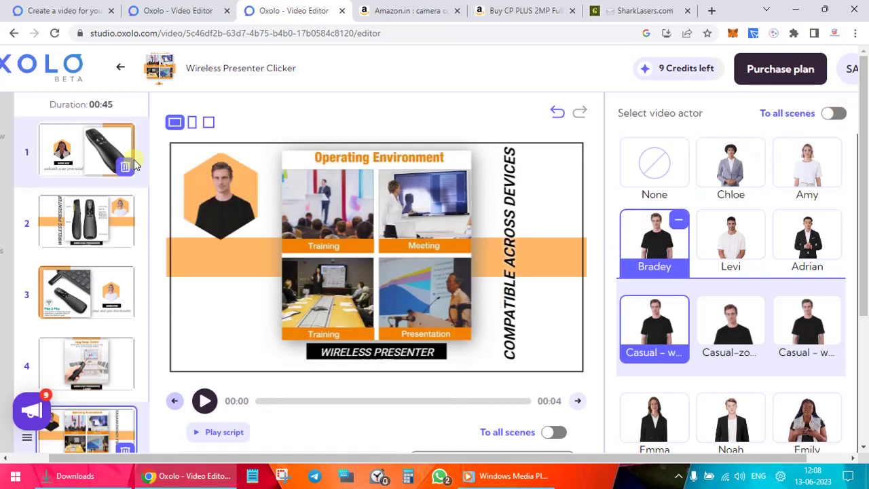
# - Delete the first scene, leaving four scenes at 00:36, and open the Plug & Play scene
pyautogui.click(128, 166)
pyautogui.click(102, 231)
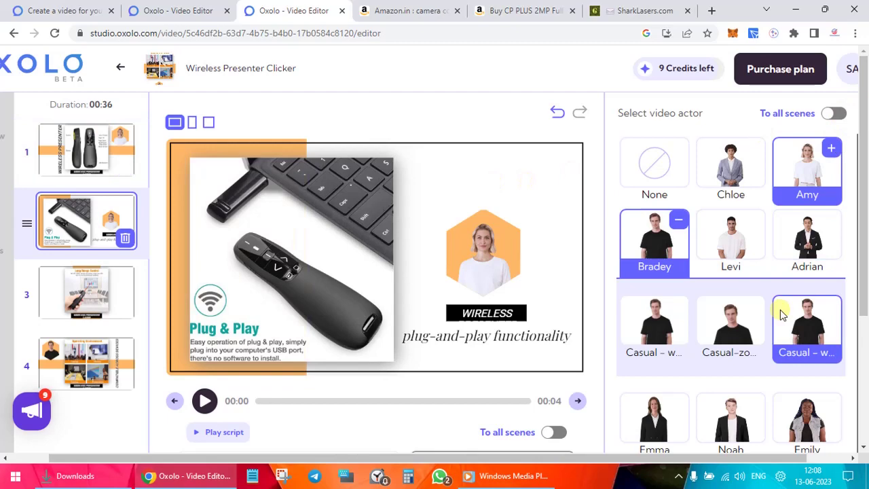
pyautogui.scroll(-1, 780, 309)
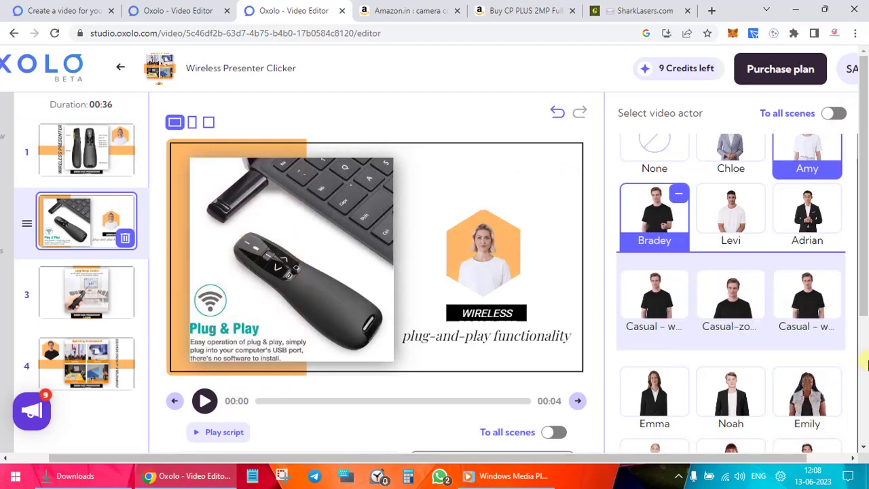
pyautogui.scroll(-3, 866, 365)
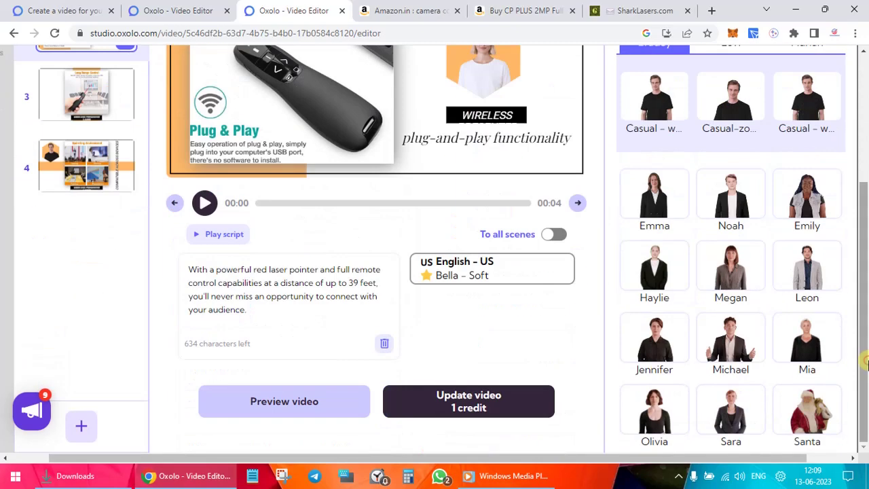
# - Preview the whole edited video, then close the preview
pyautogui.click(277, 406)
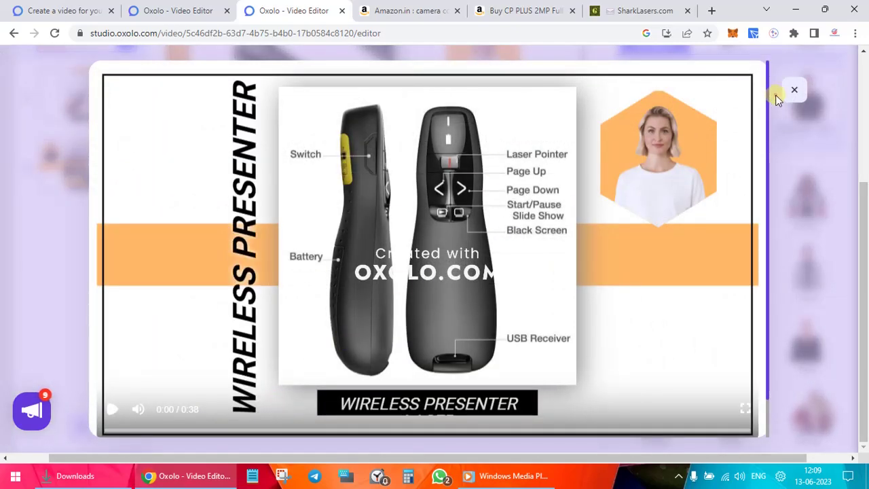
pyautogui.click(792, 91)
pyautogui.scroll(3, 475, 229)
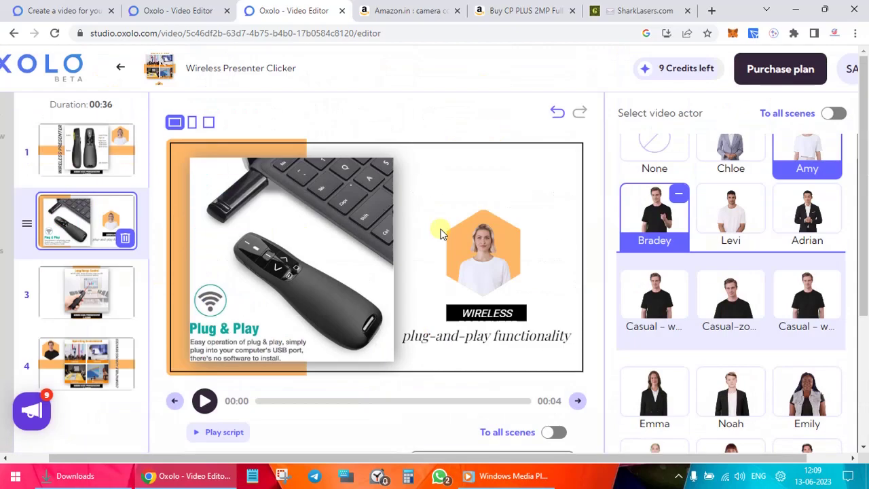
# - Return to the video overview and reopen the editor on the Plug & Play scene
pyautogui.click(10, 34)
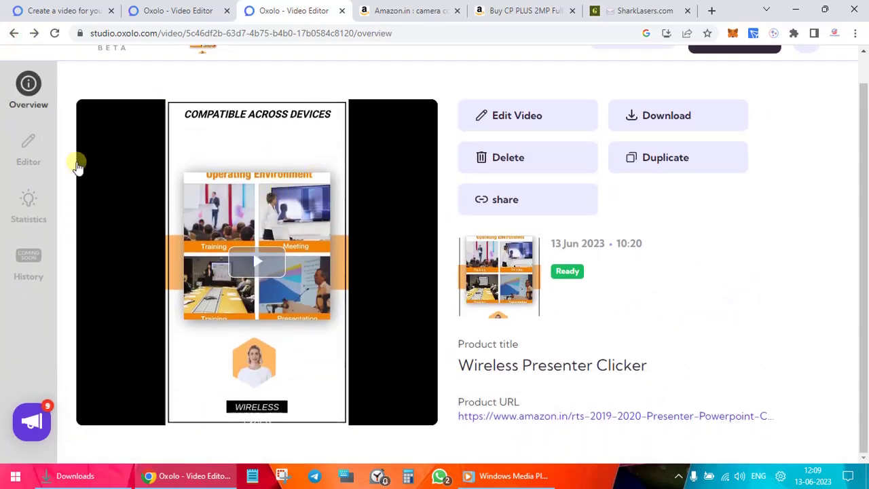
pyautogui.click(29, 150)
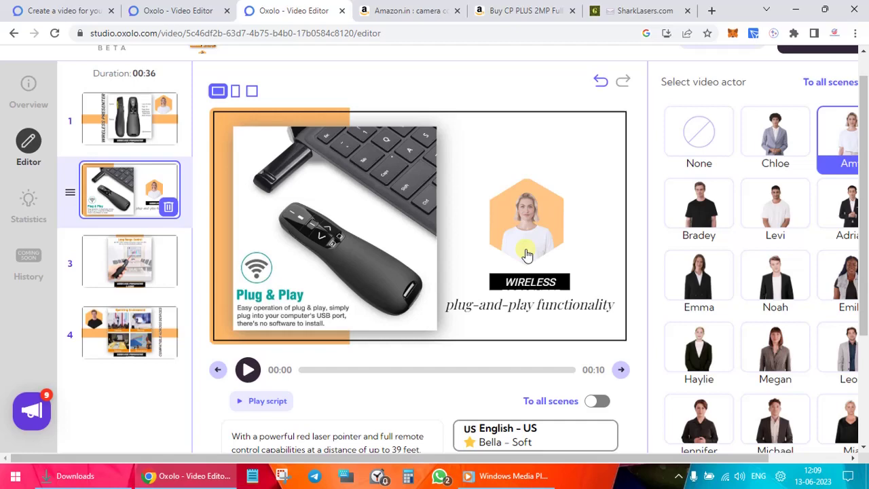
pyautogui.scroll(-3, 362, 288)
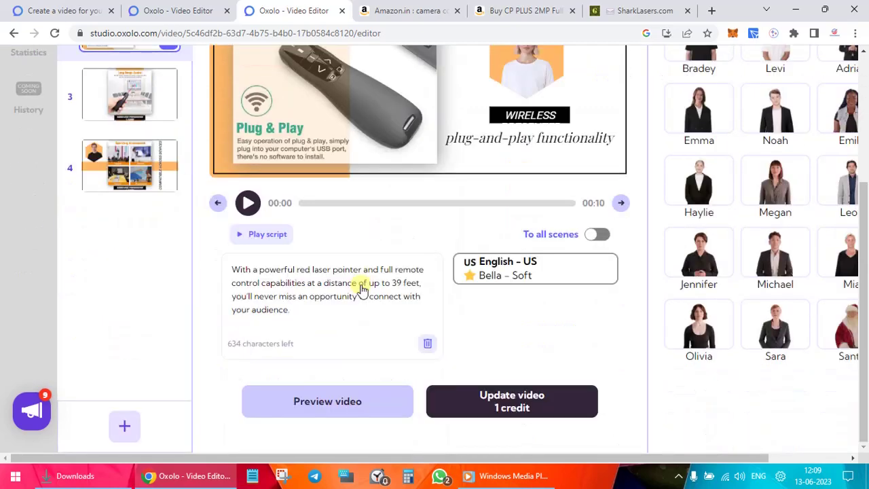
pyautogui.hscroll(2, 812, 357)
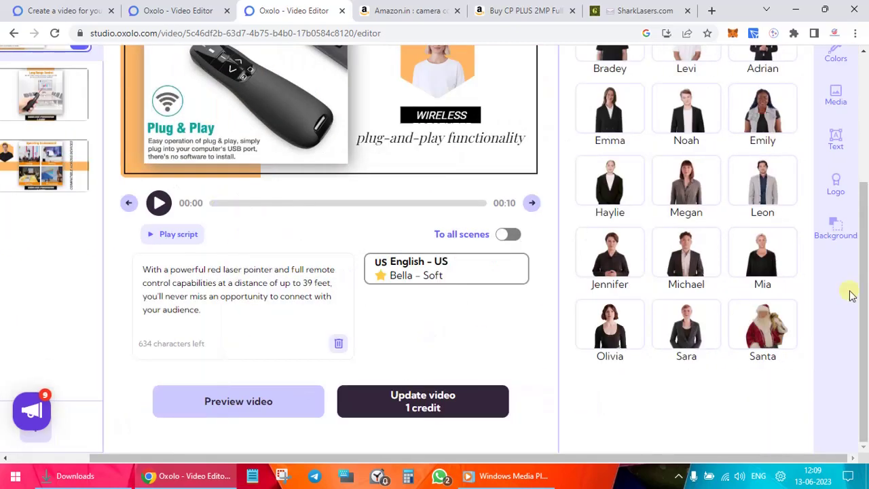
pyautogui.scroll(3, 852, 294)
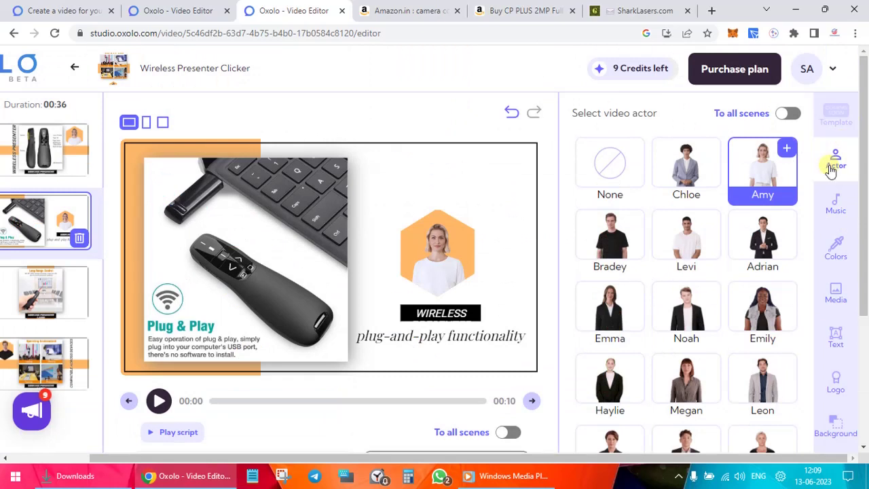
# - Look through the Music, Colors and Media settings in the right sidebar
pyautogui.click(849, 220)
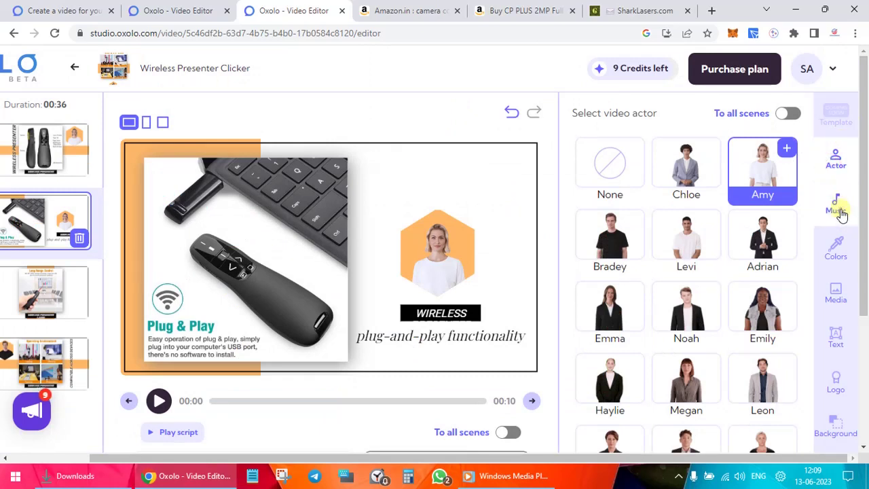
pyautogui.click(842, 248)
pyautogui.click(846, 311)
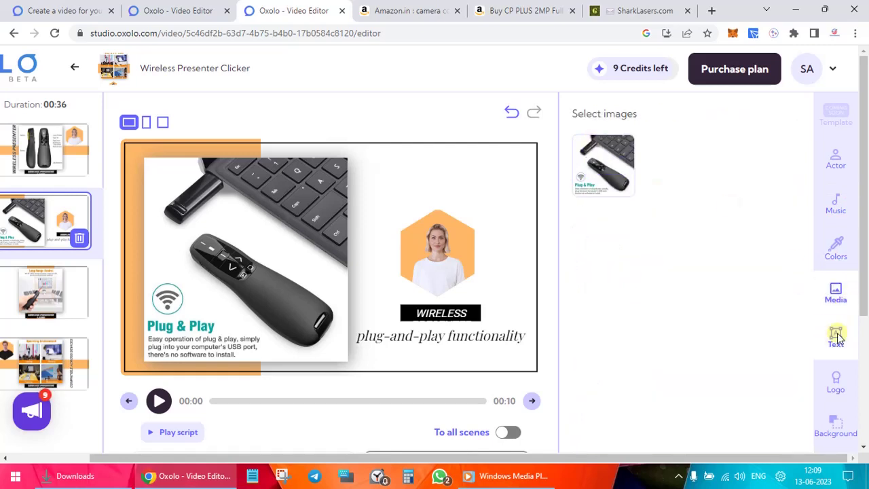
# - Replace scene 1's WIRELESS PRESENTER text line with 'test message'
pyautogui.click(832, 334)
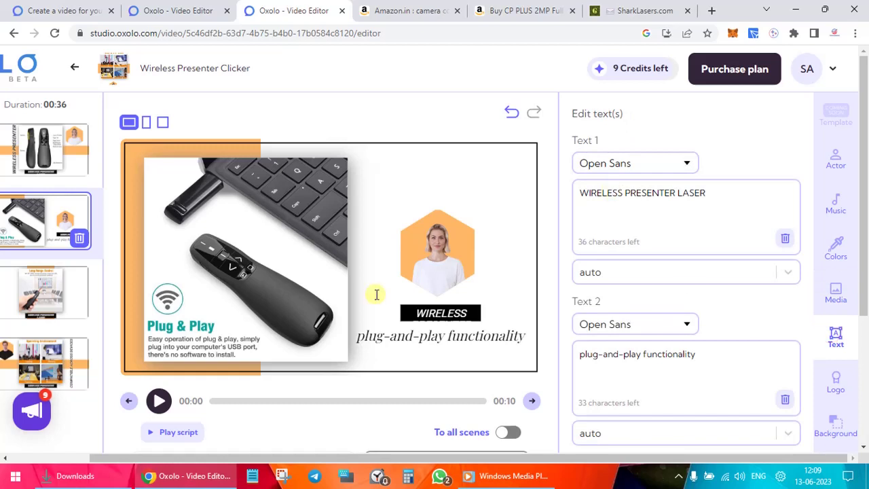
pyautogui.click(699, 182)
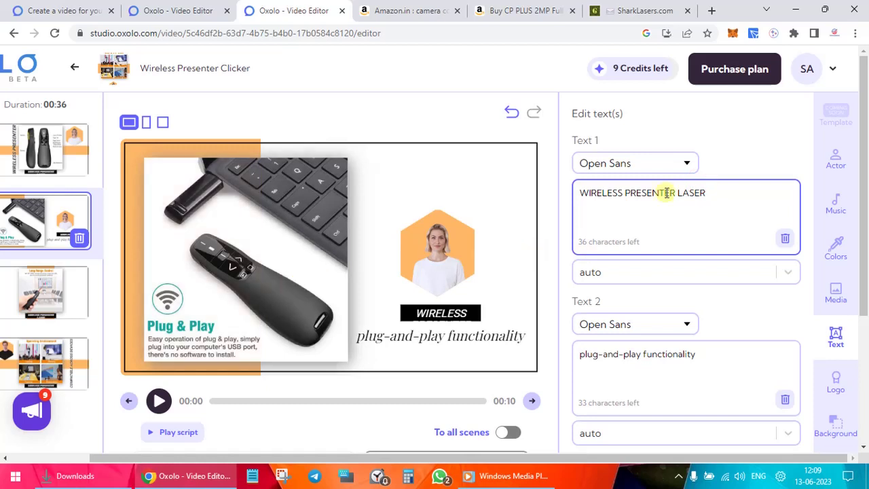
pyautogui.click(34, 163)
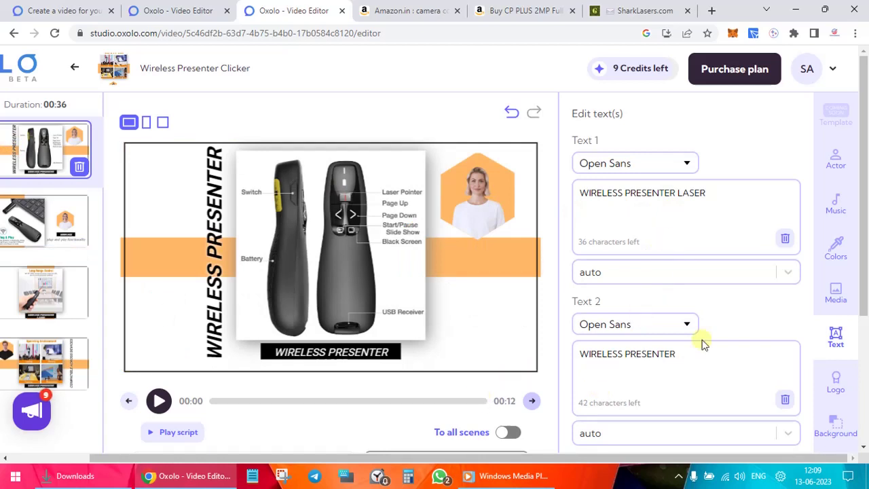
pyautogui.tripleClick(644, 353)
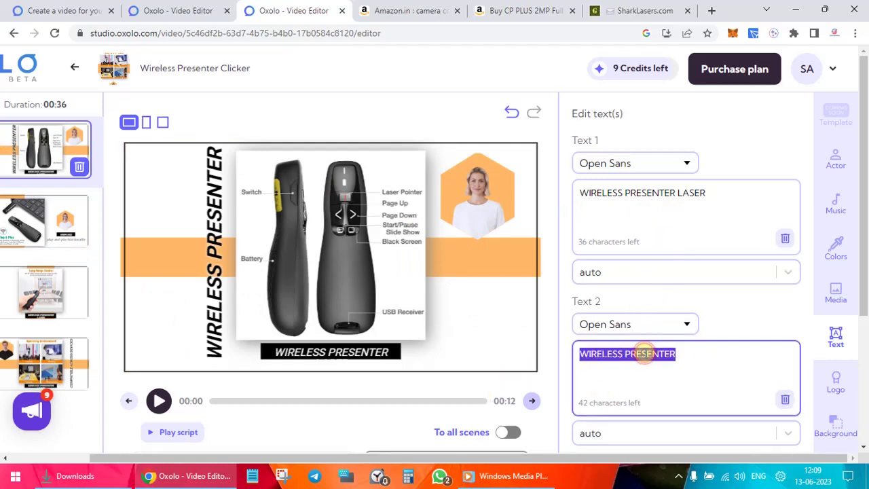
pyautogui.write('test message')
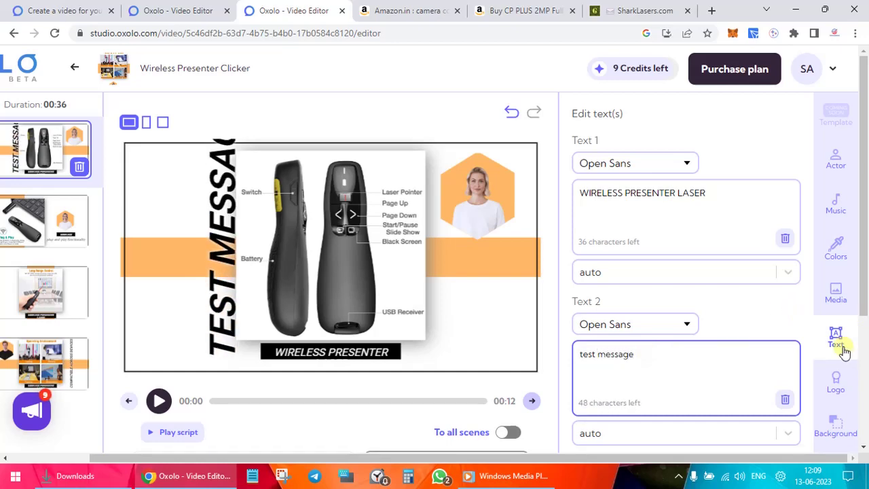
pyautogui.scroll(-3, 844, 352)
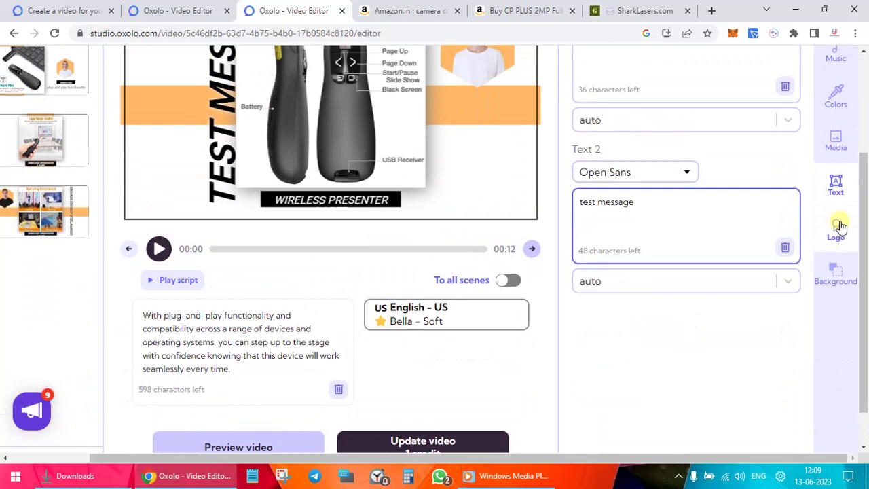
# - Review the all-scenes logo Alignment, Offset, Opacity and Scale options, then return to studio home
pyautogui.click(834, 234)
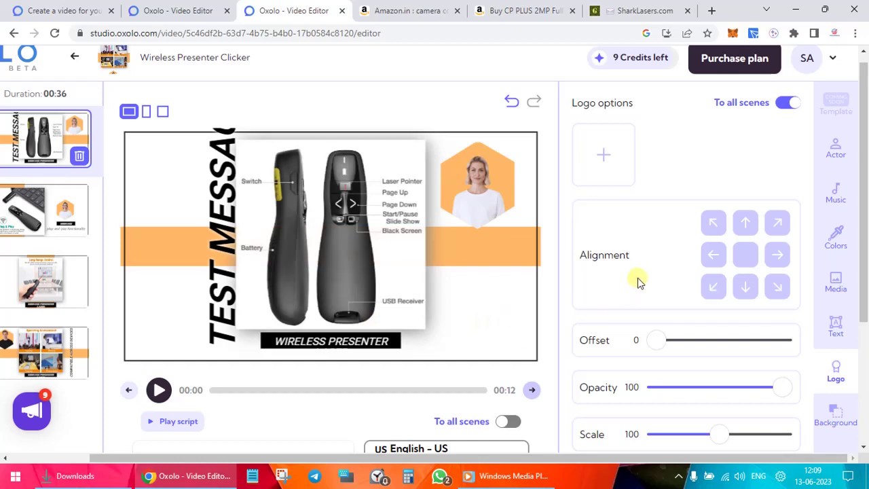
pyautogui.scroll(-3, 637, 277)
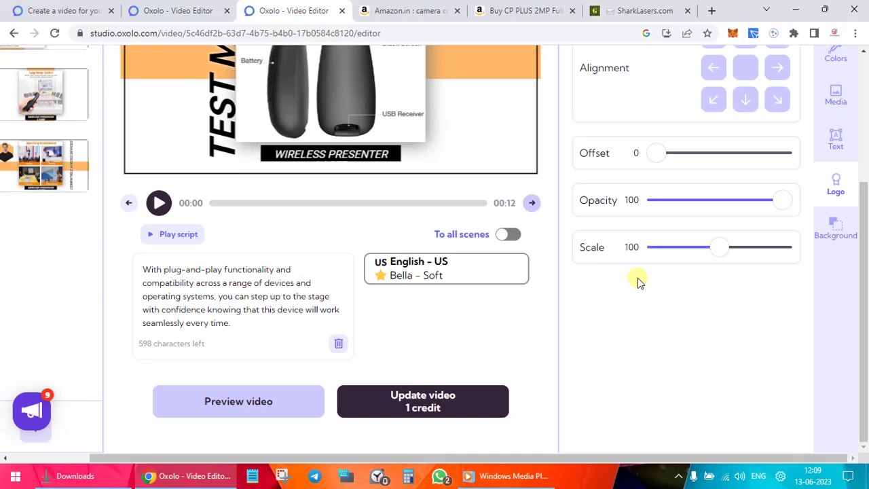
pyautogui.scroll(3, 149, 135)
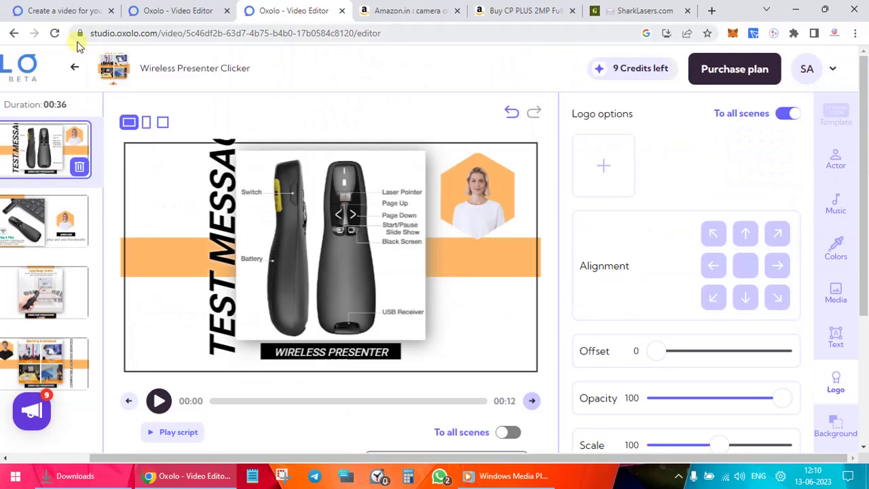
pyautogui.scroll(-3, 427, 108)
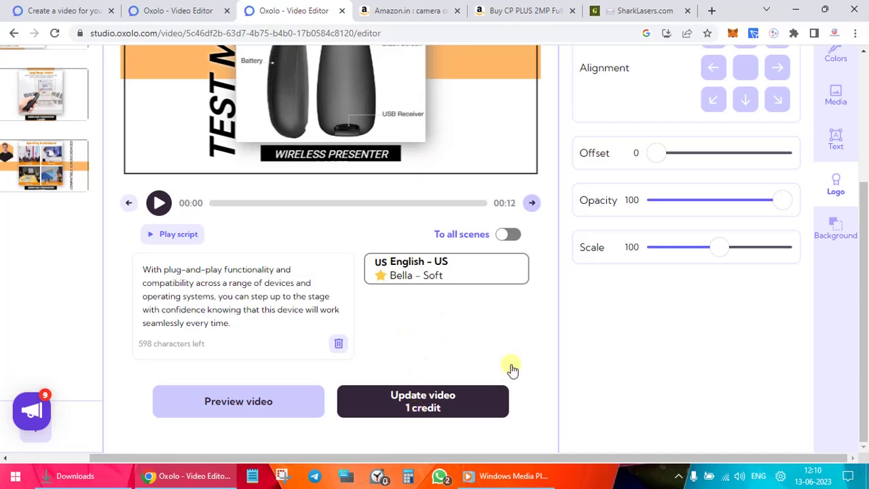
pyautogui.scroll(3, 510, 367)
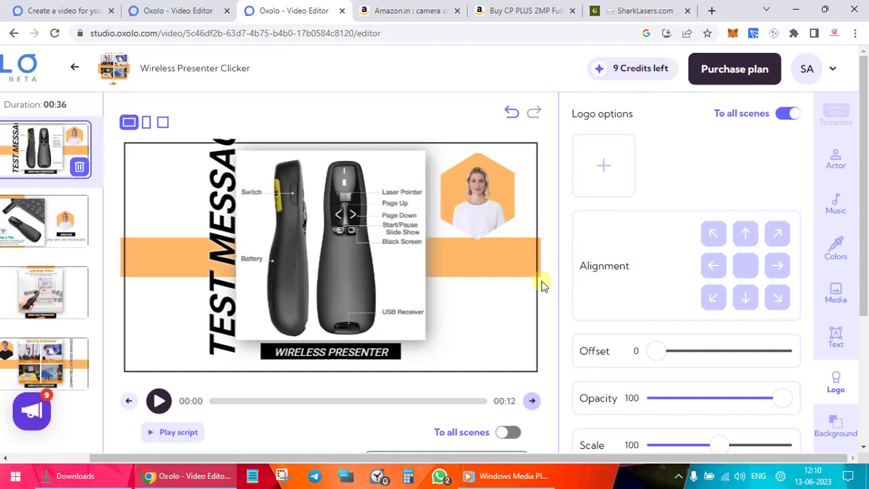
pyautogui.scroll(-3, 543, 285)
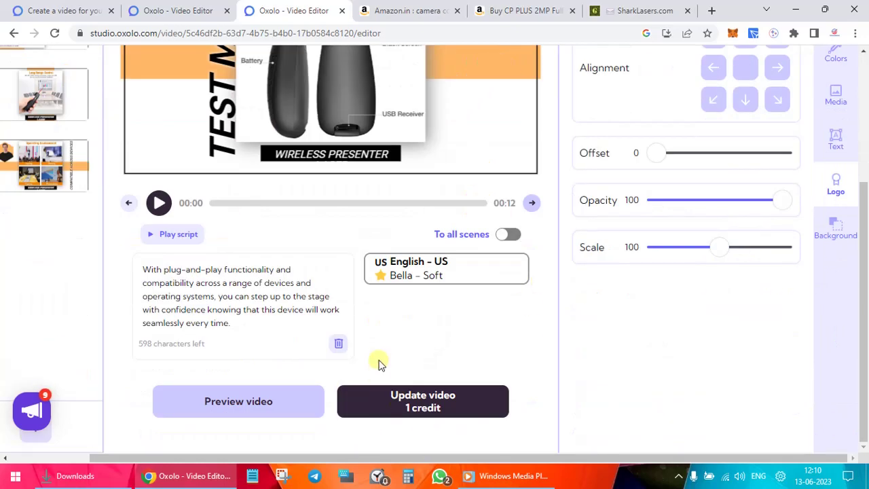
pyautogui.scroll(3, 489, 311)
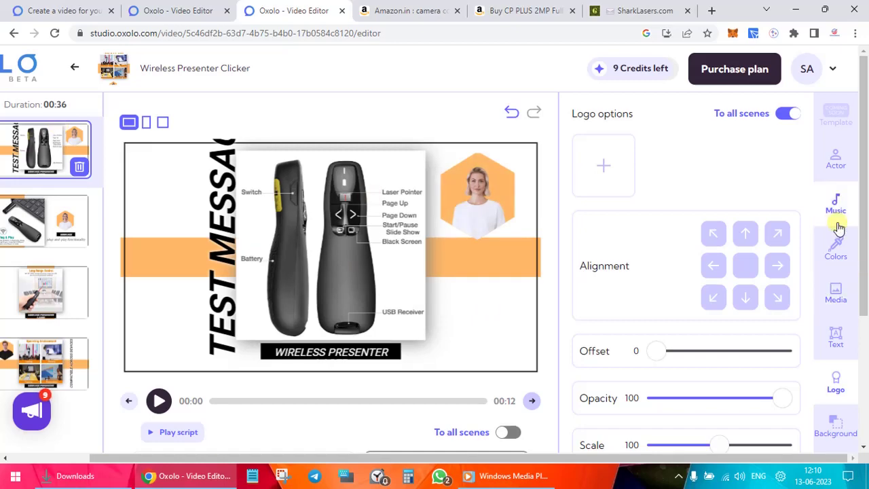
pyautogui.scroll(-3, 854, 314)
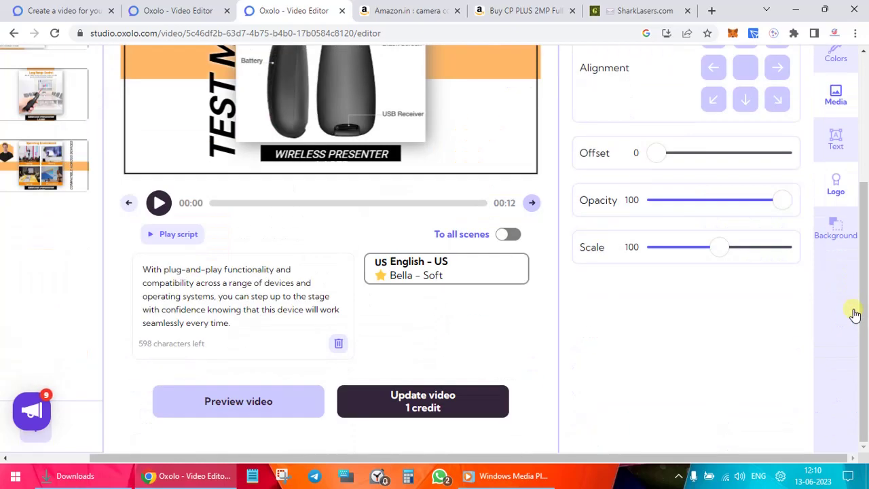
pyautogui.scroll(3, 854, 314)
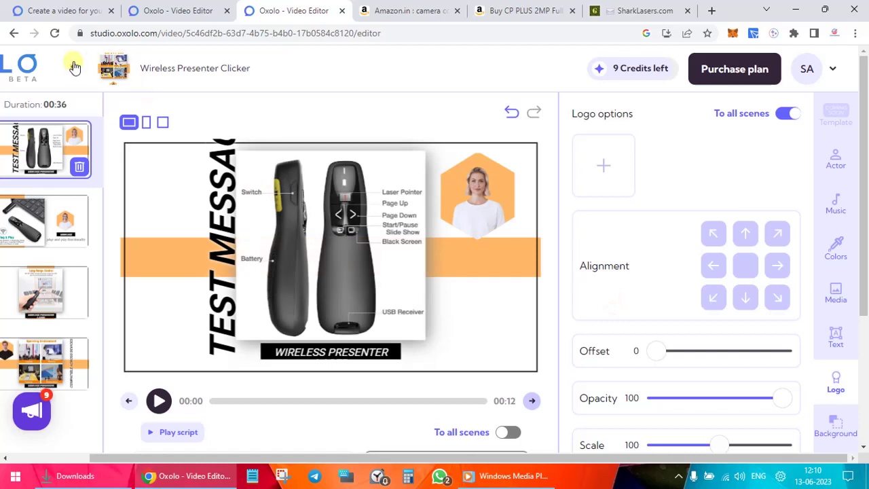
pyautogui.click(75, 67)
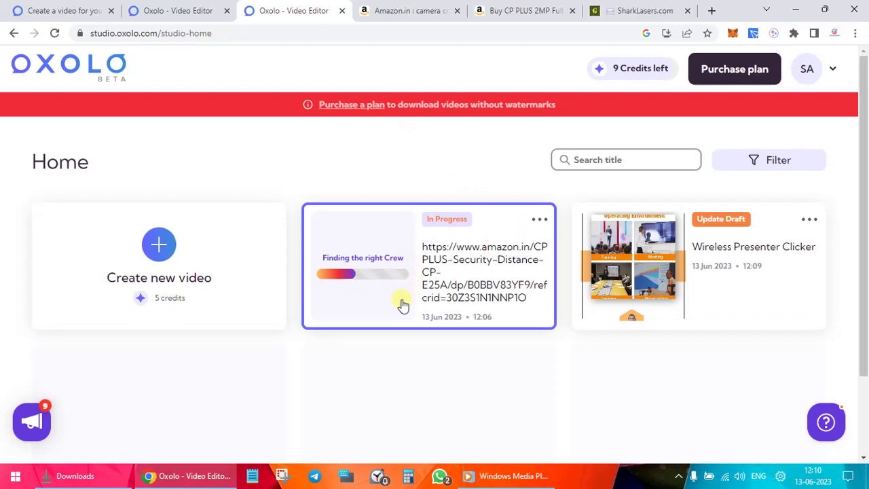
# - Open the Wireless Presenter Clicker overview, marked Update Draft on 13 Jun 2023, 12:09
pyautogui.click(764, 278)
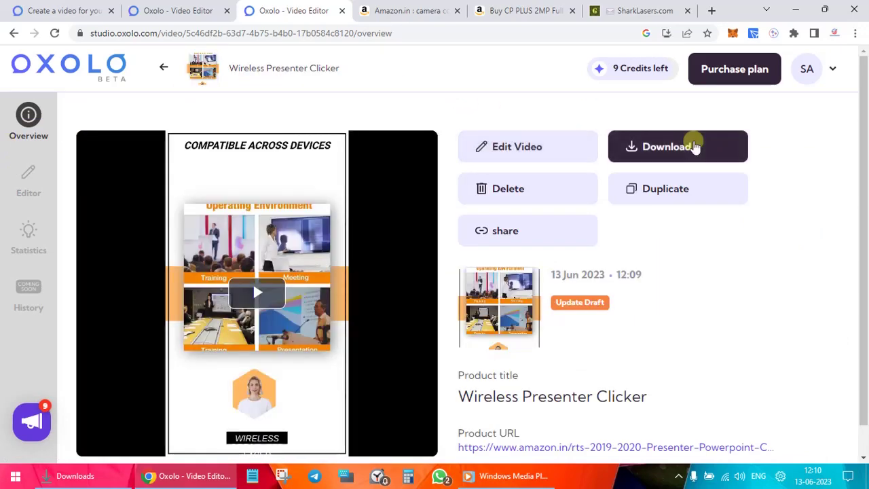
pyautogui.scroll(-1, 638, 294)
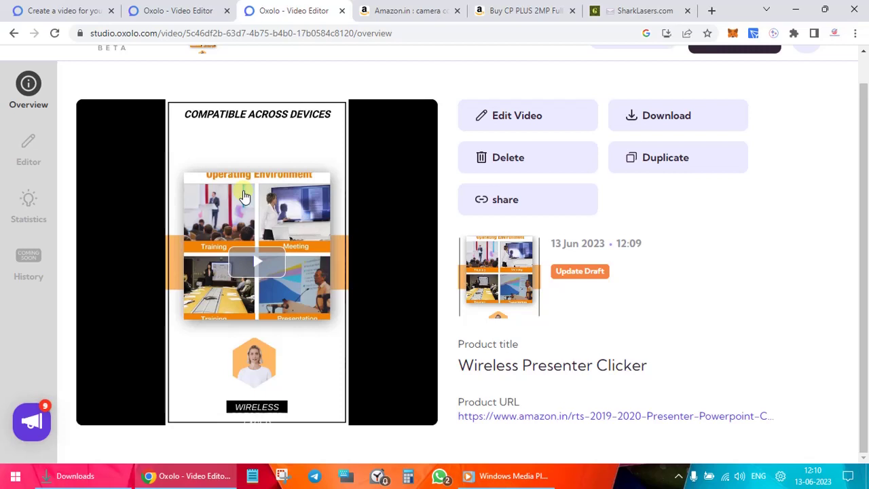
pyautogui.scroll(1, 245, 196)
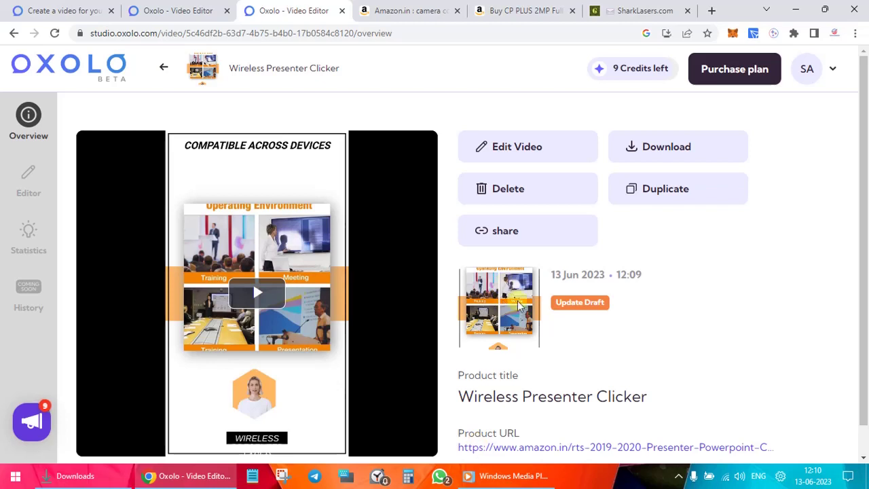
pyautogui.click(507, 476)
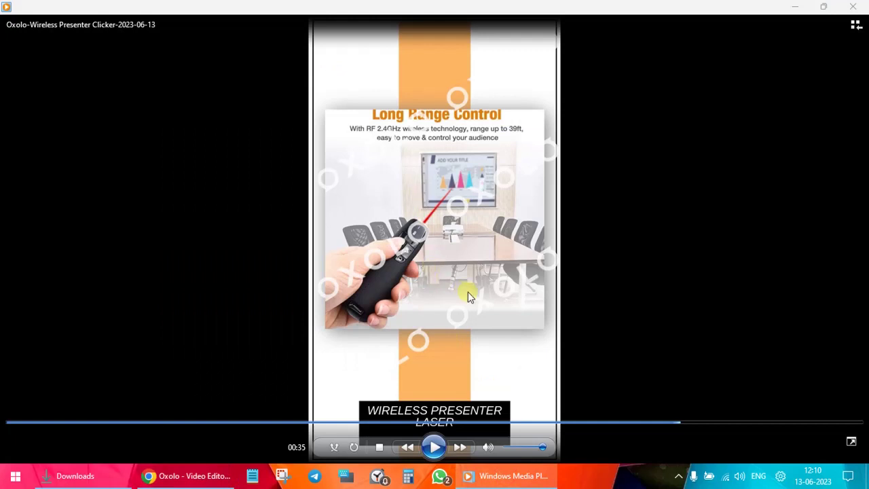
pyautogui.click(204, 476)
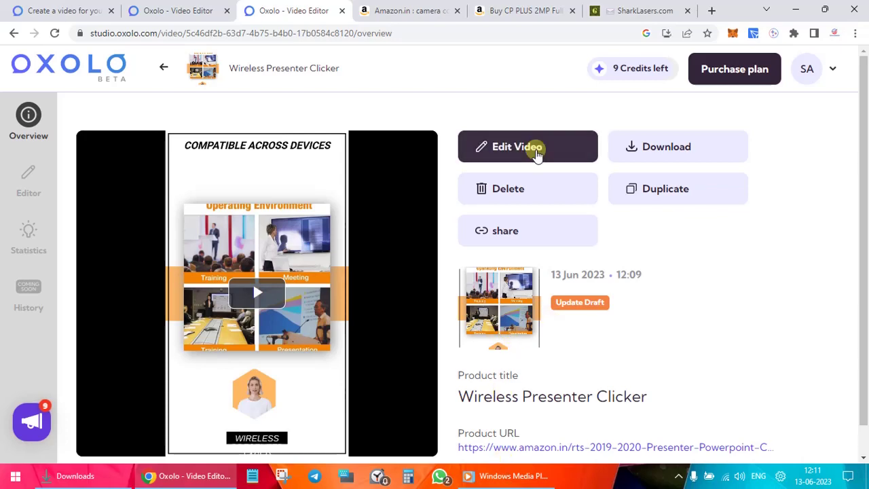
# - Go from the Oxolo landing page to the Pricing page and scroll through the plans
pyautogui.click(170, 8)
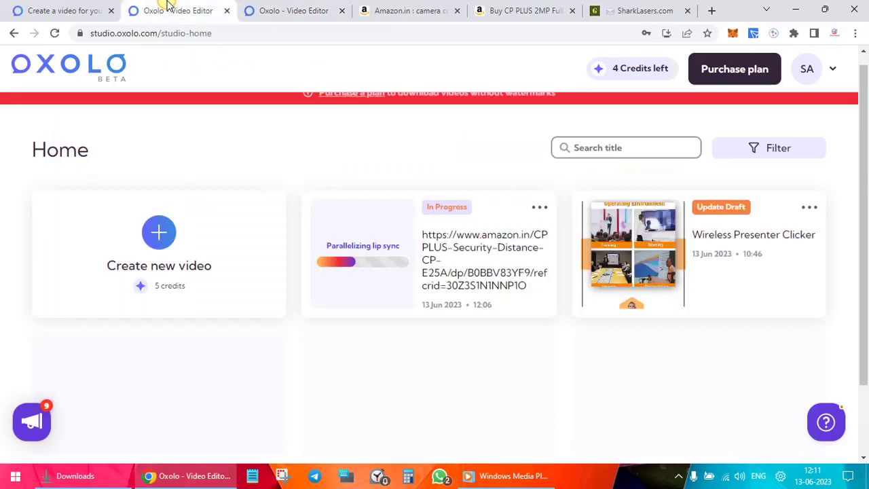
pyautogui.click(101, 9)
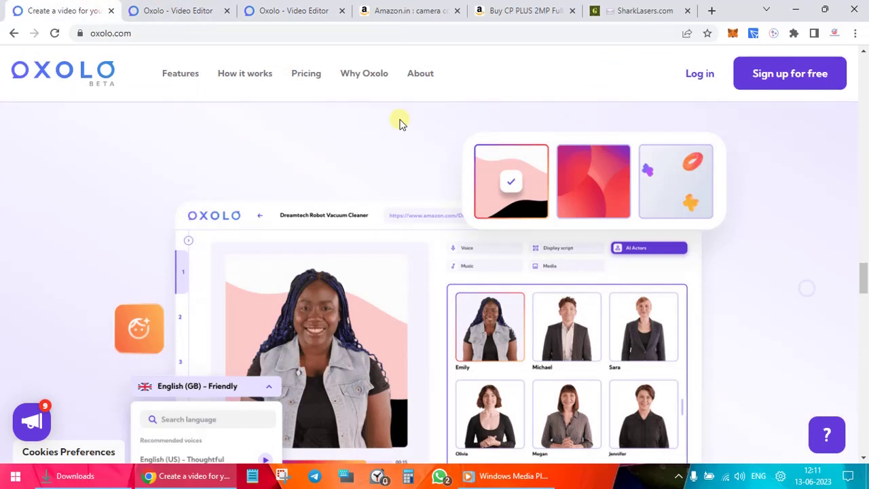
pyautogui.click(312, 78)
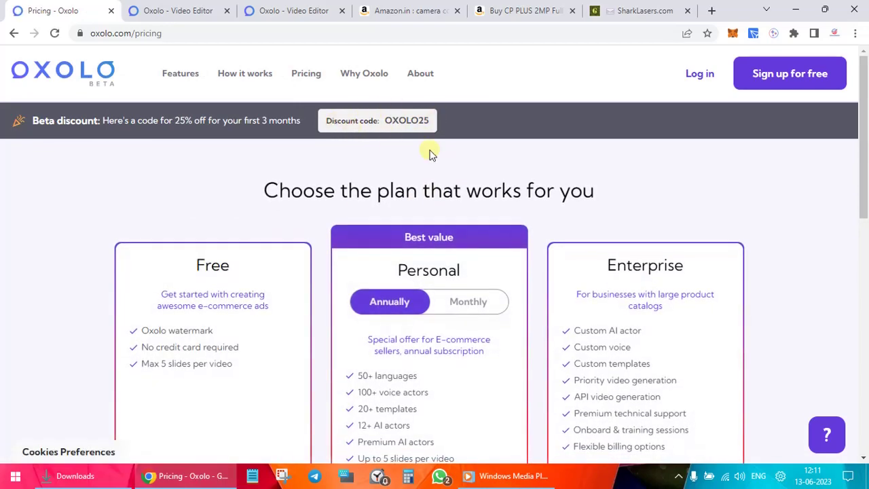
pyautogui.scroll(-1, 432, 150)
pyautogui.scroll(-2, 434, 153)
pyautogui.scroll(1, 434, 154)
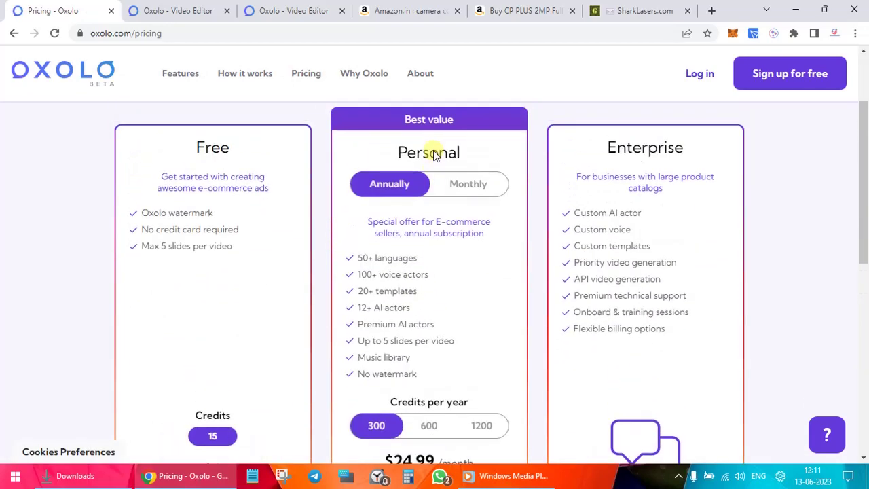
# - Highlight the 'No credit card required' line and the Free plan's 'slides' wording, then review the plans
pyautogui.tripleClick(168, 231)
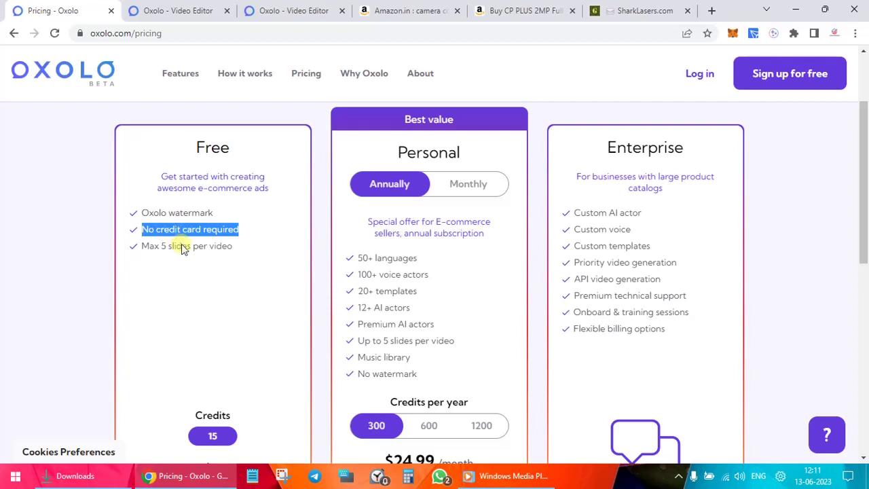
pyautogui.doubleClick(181, 247)
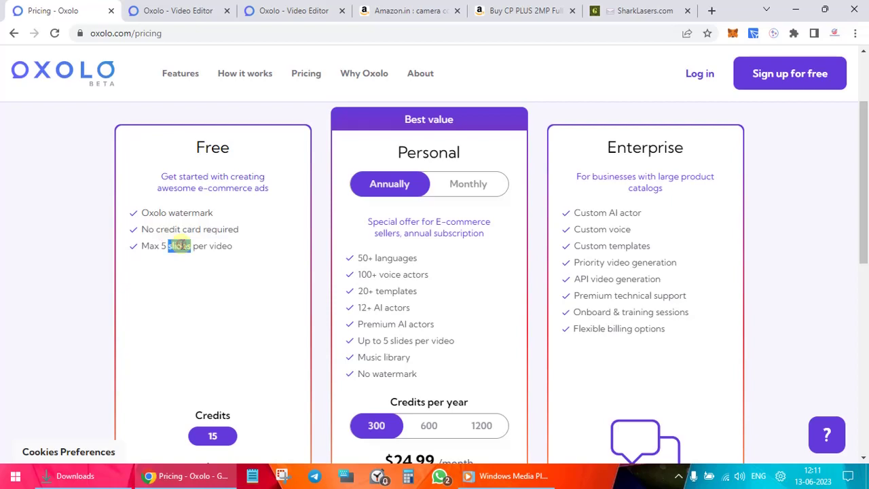
pyautogui.click(249, 300)
pyautogui.scroll(-1, 190, 269)
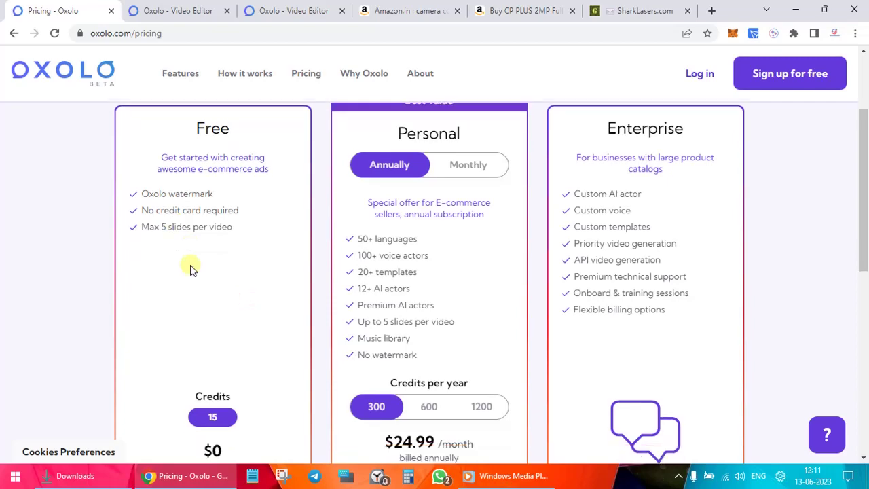
pyautogui.scroll(-3, 190, 270)
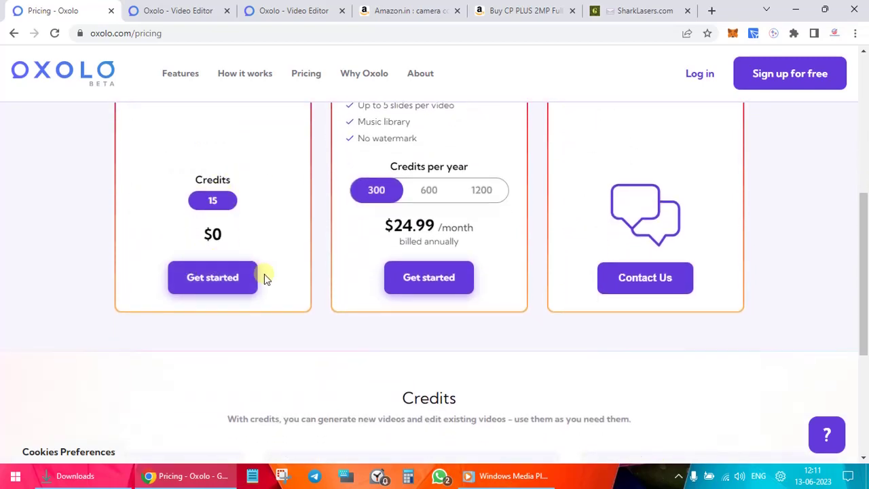
pyautogui.scroll(1, 264, 275)
pyautogui.scroll(2, 237, 348)
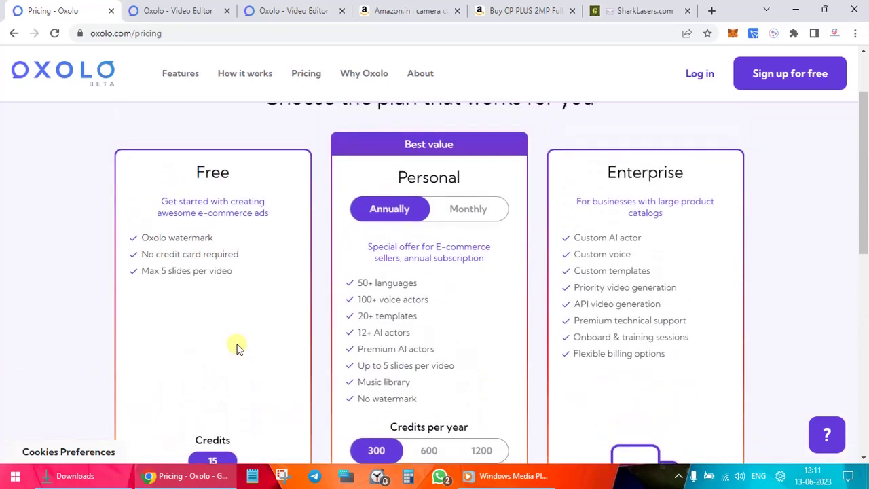
pyautogui.scroll(-1, 414, 221)
pyautogui.scroll(1, 380, 222)
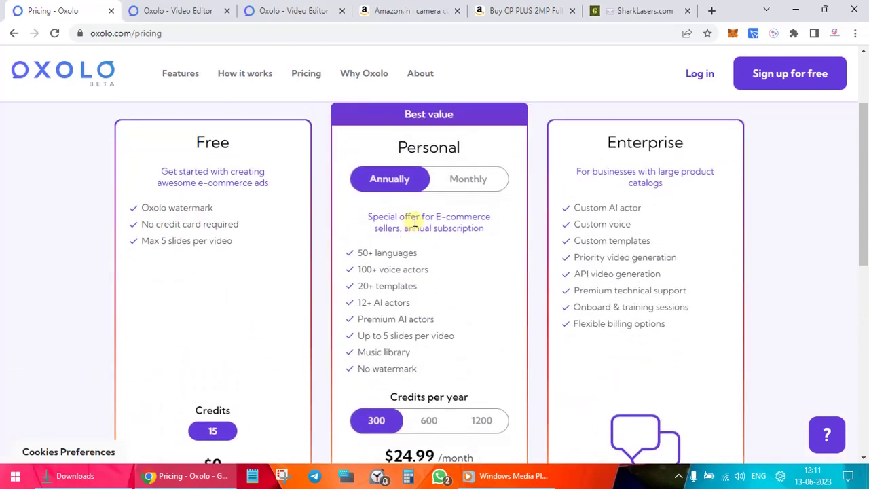
# - Switch the Personal plan to Monthly billing to show its $29.99/month price
pyautogui.click(455, 192)
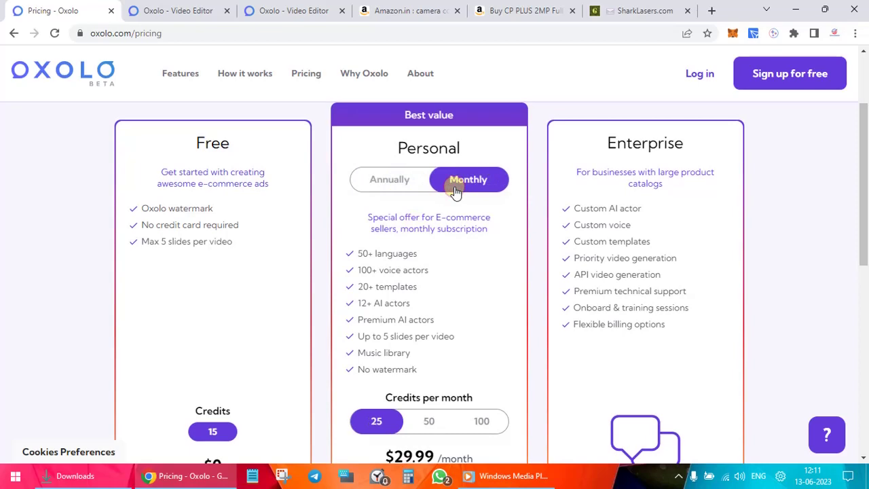
pyautogui.scroll(-1, 454, 192)
pyautogui.scroll(1, 455, 192)
pyautogui.scroll(1, 456, 190)
pyautogui.scroll(-2, 452, 229)
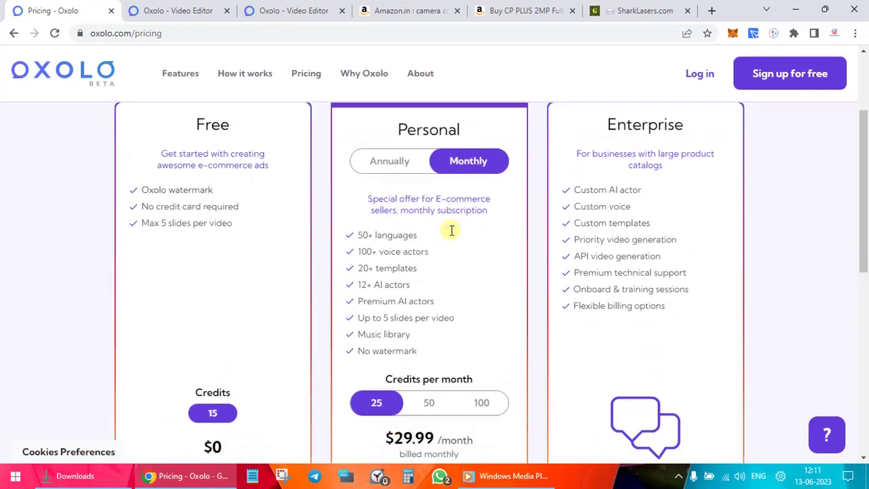
pyautogui.scroll(3, 428, 272)
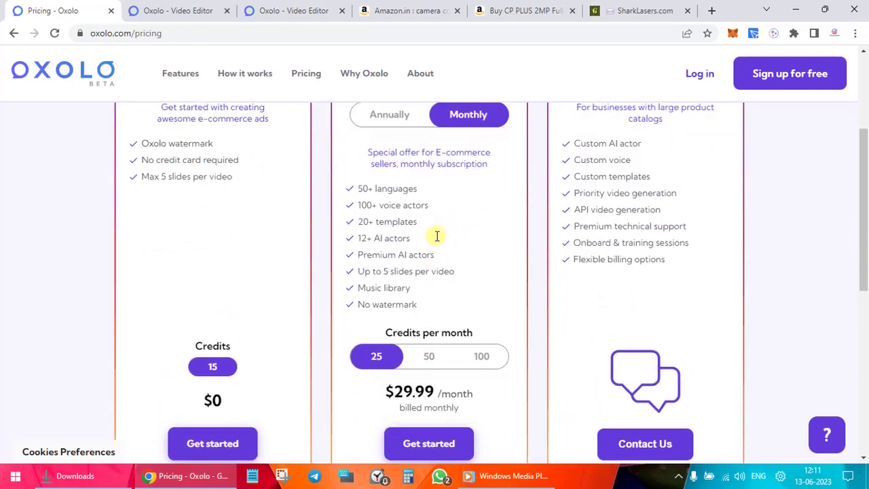
# - Return the Personal plan to annual billing with 1200 credits, at $49.99/month, and review the Credits section
pyautogui.click(400, 277)
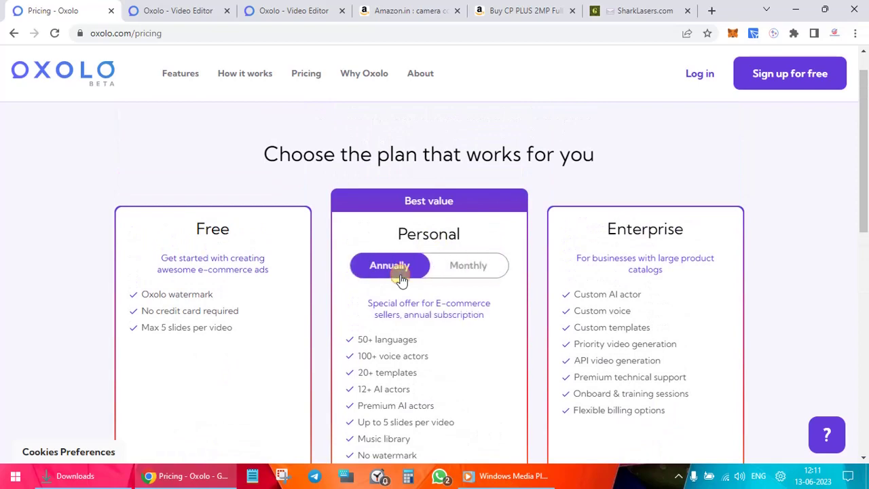
pyautogui.scroll(-4, 400, 278)
pyautogui.click(477, 244)
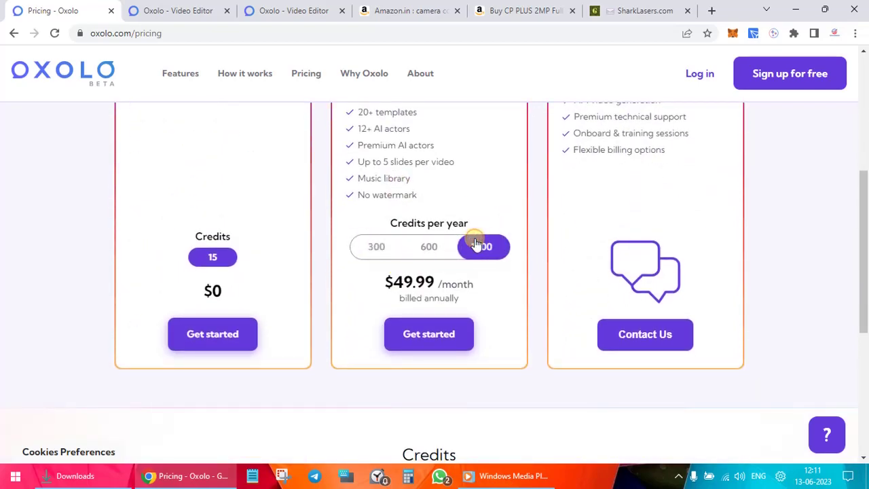
pyautogui.scroll(1, 476, 243)
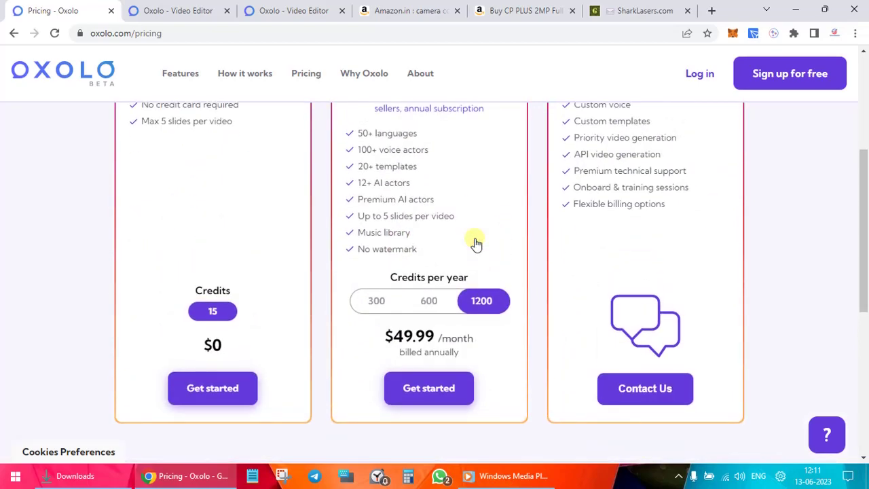
pyautogui.scroll(1, 476, 243)
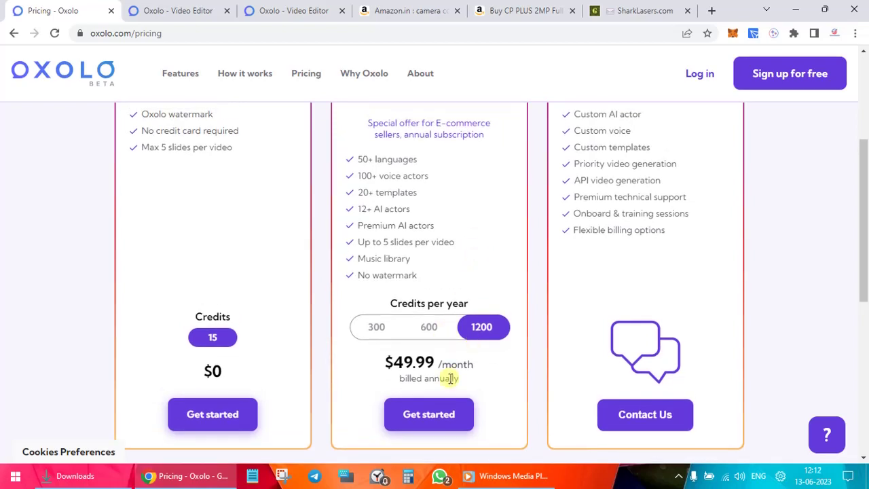
pyautogui.scroll(1, 409, 369)
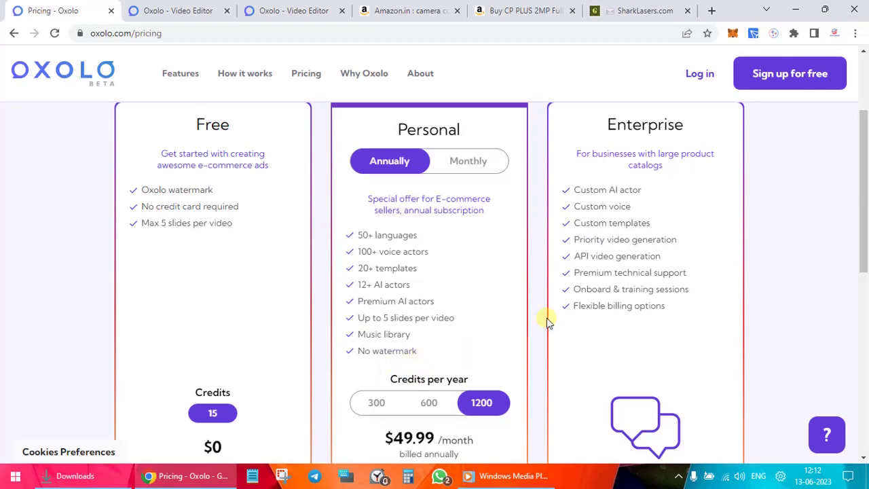
pyautogui.scroll(1, 547, 319)
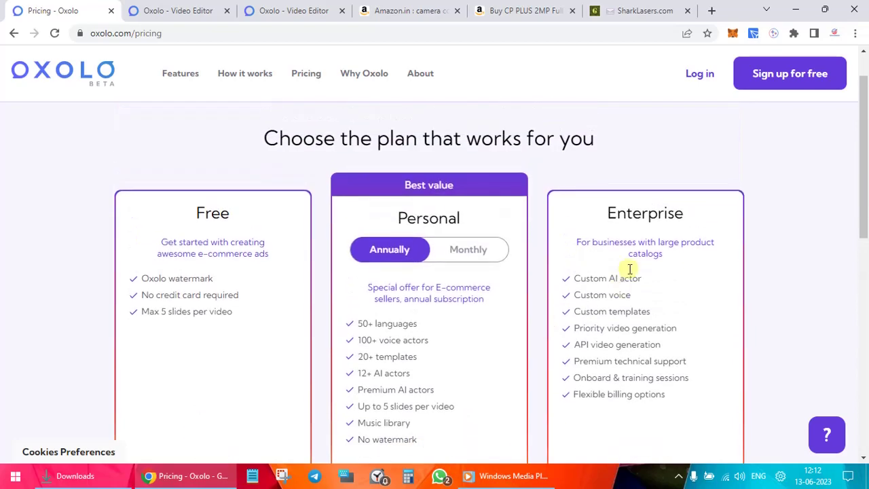
pyautogui.scroll(-2, 630, 269)
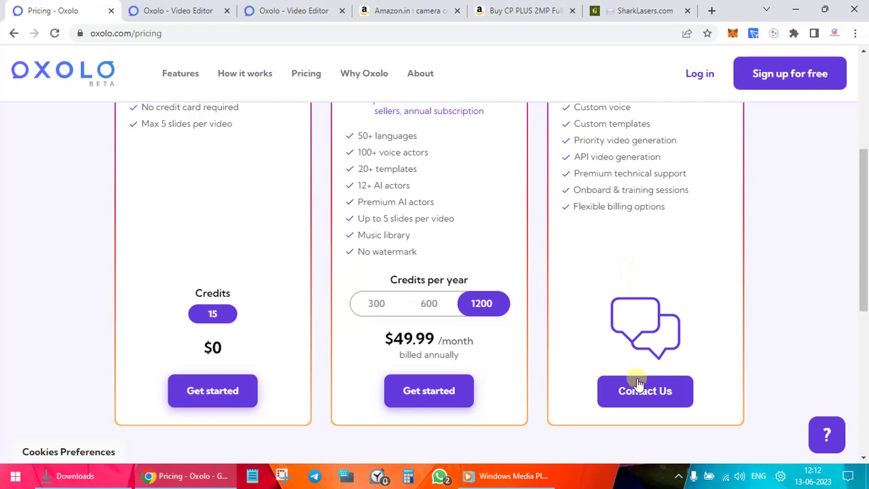
pyautogui.scroll(1, 611, 292)
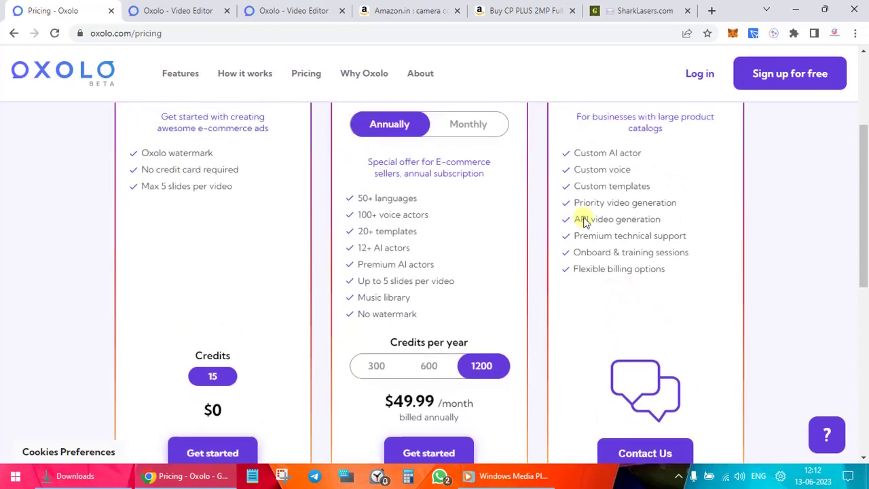
pyautogui.scroll(-1, 633, 222)
pyautogui.scroll(-3, 632, 222)
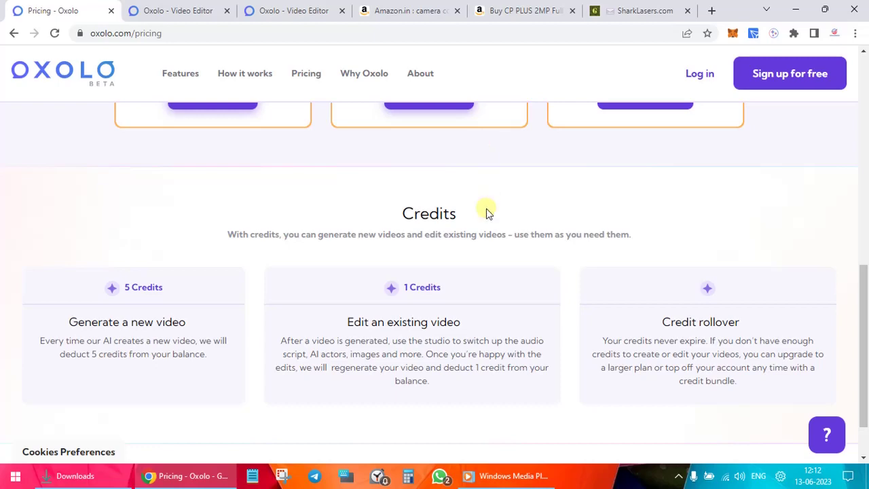
pyautogui.scroll(-1, 486, 213)
pyautogui.scroll(6, 486, 213)
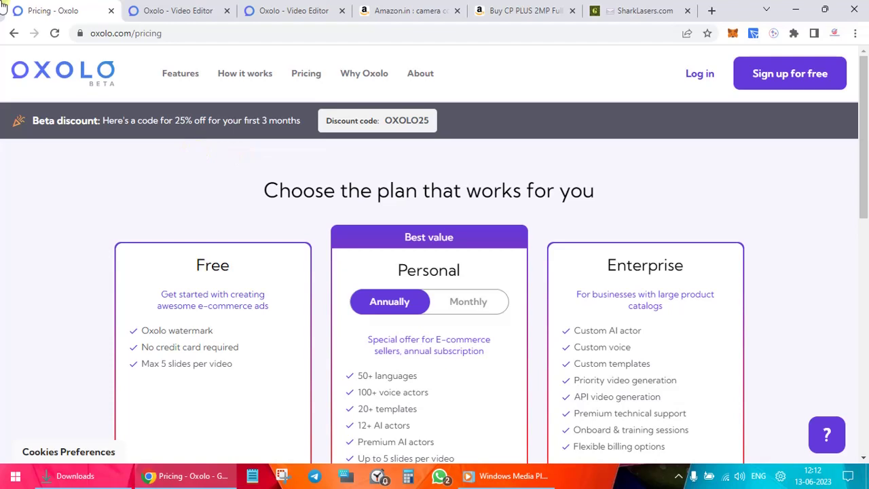
# - Switch to the Oxolo - Video Editor tab showing the in-progress CP PLUS camera video
pyautogui.click(170, 10)
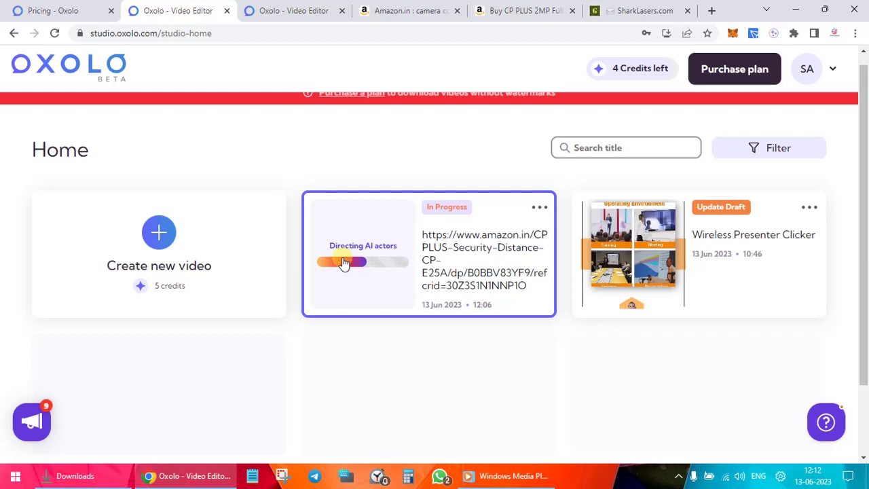
pyautogui.scroll(1, 452, 224)
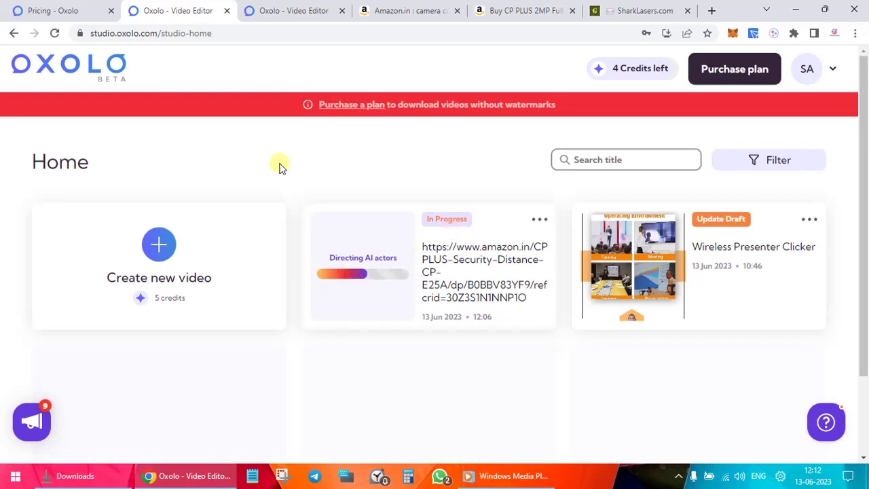